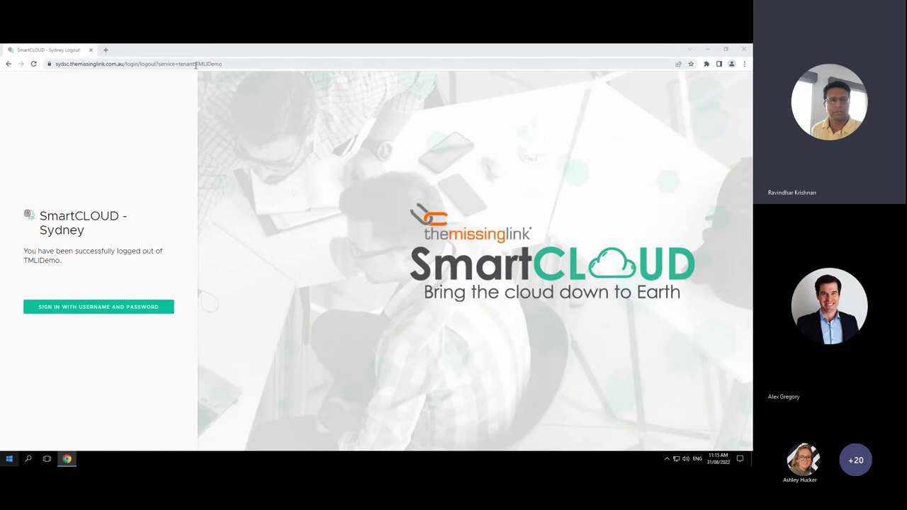
Step: Sign in to the TMLIDemo tenant with the administrator's username and password
{"action": "left_click_drag", "start_coordinate": [196, 64], "coordinate": [221, 64]}
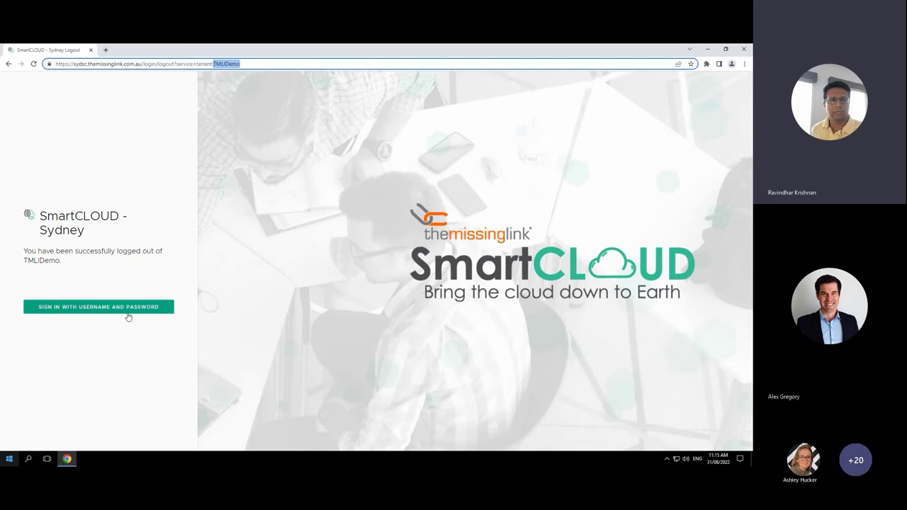
{"action": "left_click", "coordinate": [99, 308]}
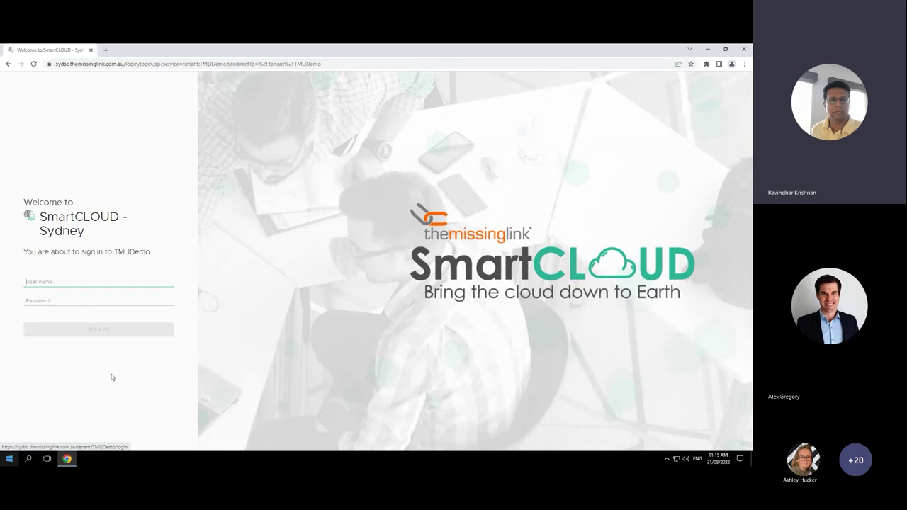
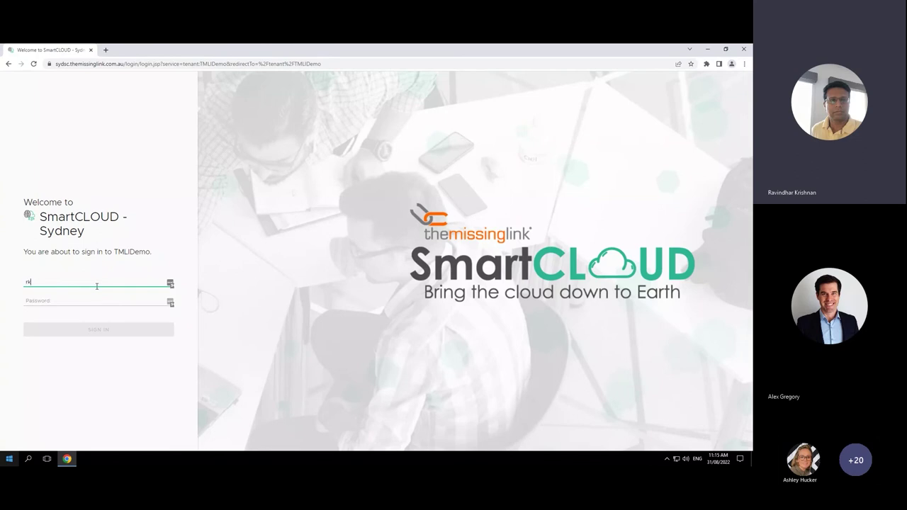
{"action": "key", "text": "Tab"}
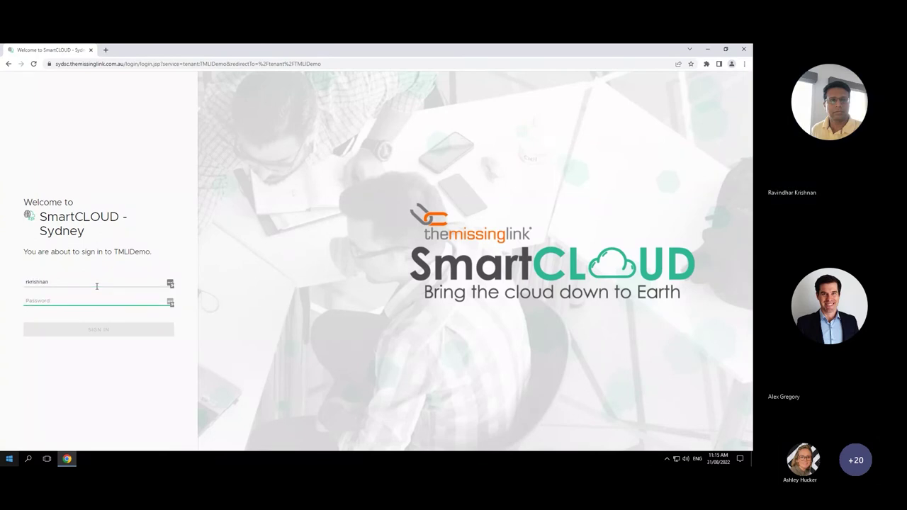
{"action": "type", "text": "••••••••"}
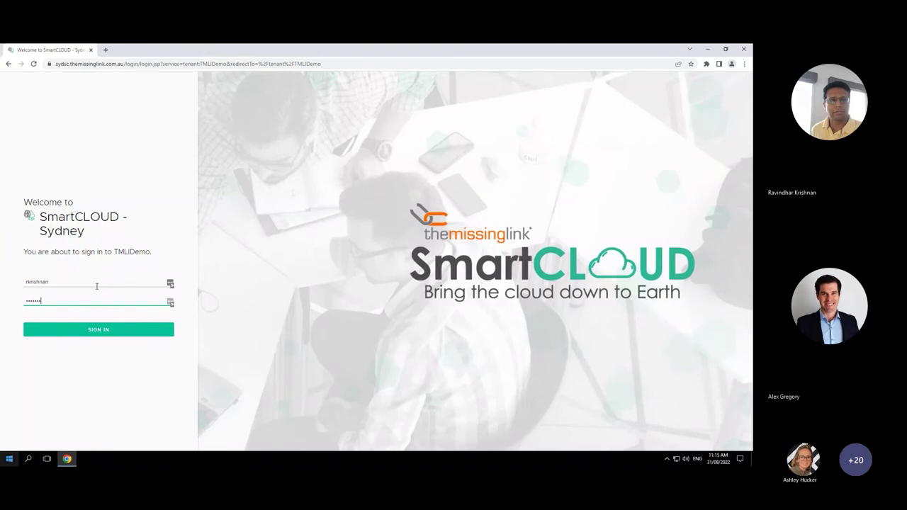
{"action": "type", "text": "•"}
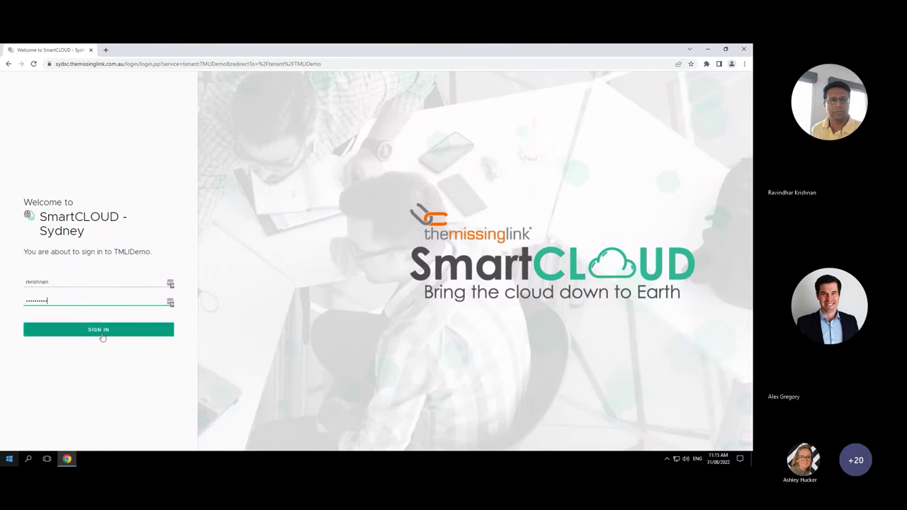
{"action": "left_click", "coordinate": [90, 328]}
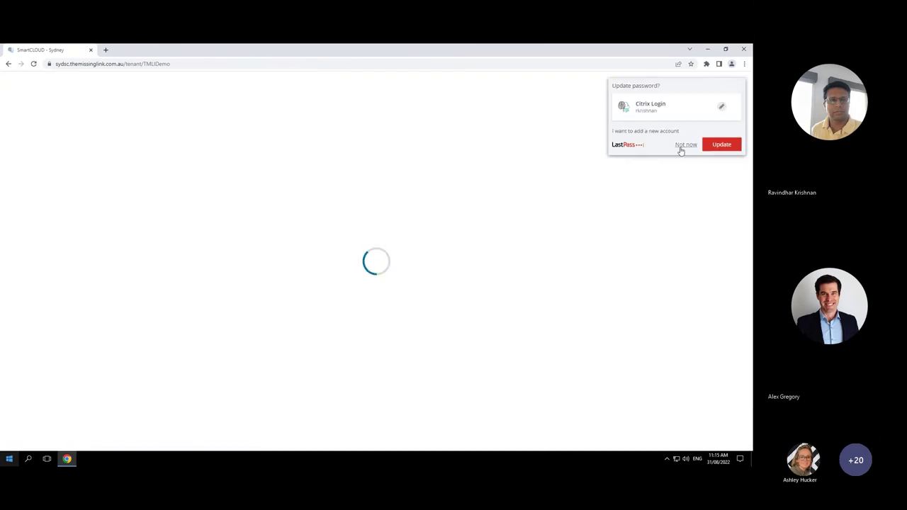
Step: Dismiss the LastPass save-password prompt and let the Data Centers page load
{"action": "left_click", "coordinate": [681, 145]}
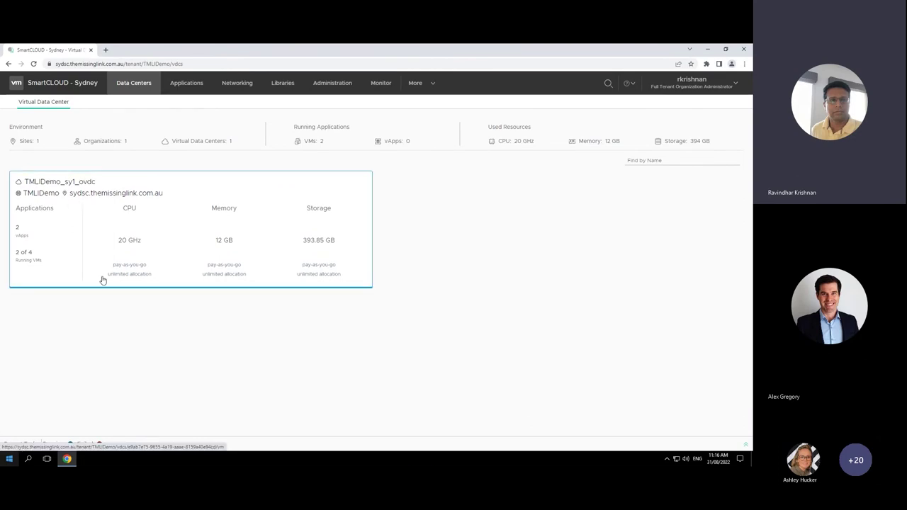
Step: Open TMLIDemo_sy1_ovdc and list its networks: Demo04, DemoNet01, DemoNet02, Demotest03
{"action": "left_click", "coordinate": [61, 185]}
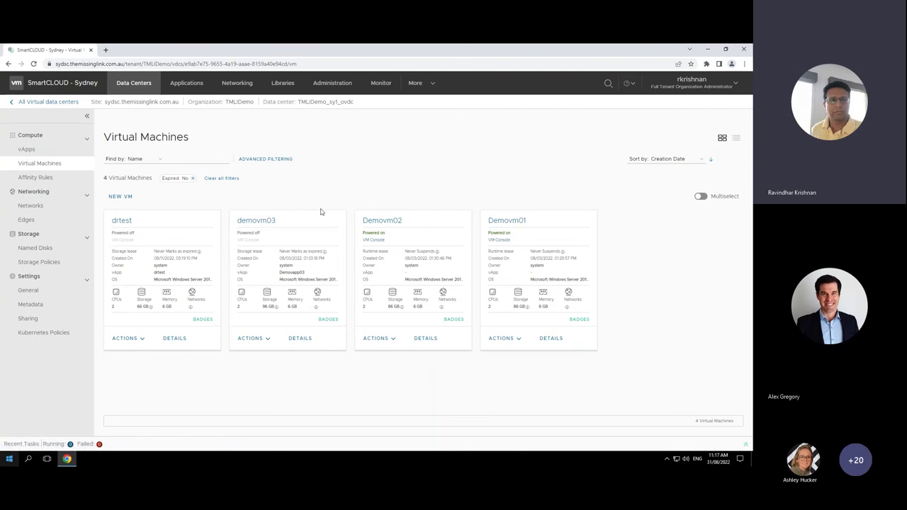
{"action": "left_click", "coordinate": [31, 207]}
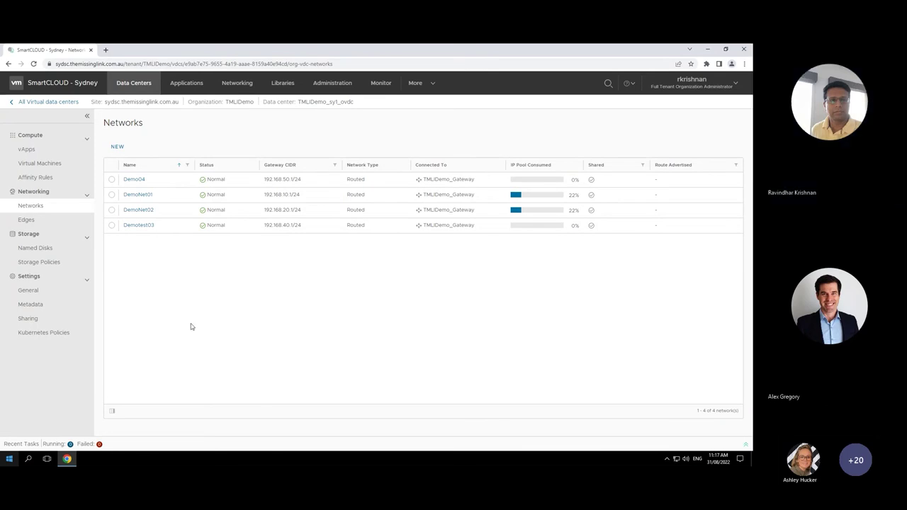
Step: View the Edges list, then the drtest and Demovapp03 virtual applications
{"action": "left_click", "coordinate": [25, 220]}
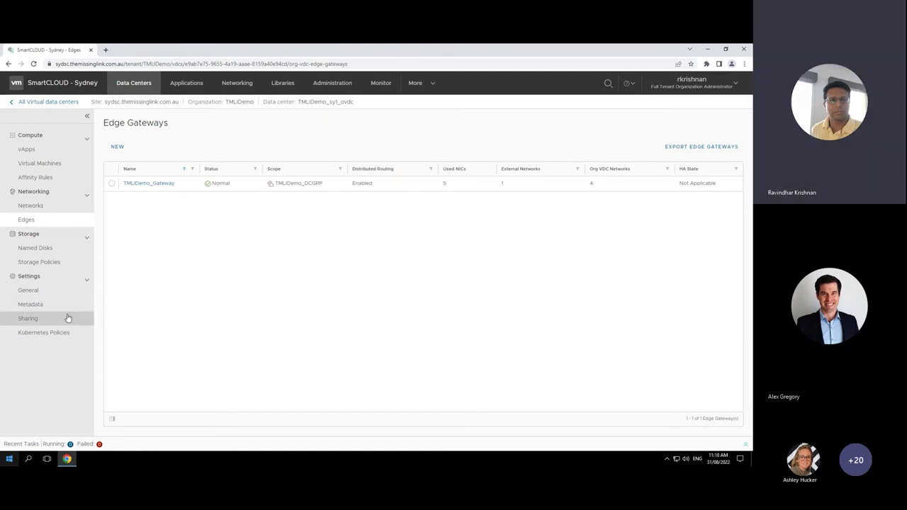
{"action": "left_click", "coordinate": [177, 85]}
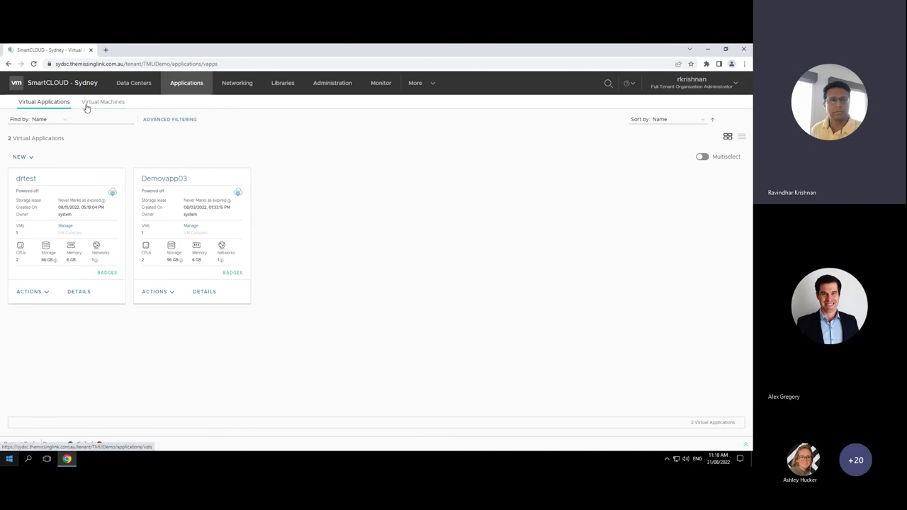
Step: List the four virtual machines, then the TMLIDemo_DCGRP routed networks under Networking
{"action": "left_click", "coordinate": [107, 102]}
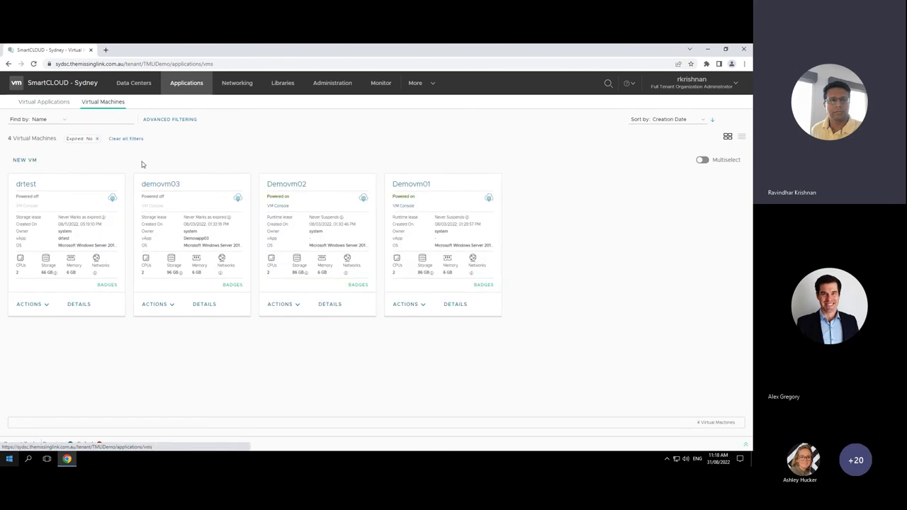
{"action": "left_click", "coordinate": [238, 87]}
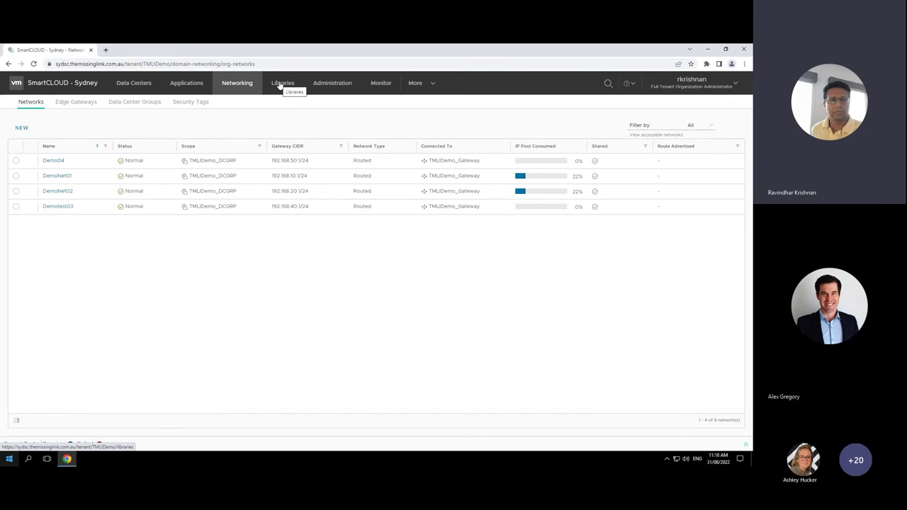
Step: Browse the three vApp templates, then view the Customer_Catalogue entry under Catalogs
{"action": "left_click", "coordinate": [280, 84]}
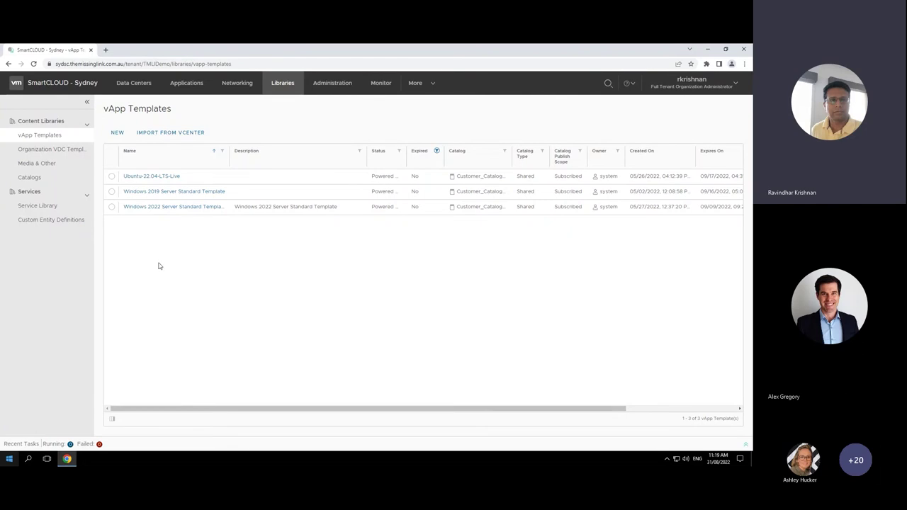
{"action": "left_click", "coordinate": [31, 178]}
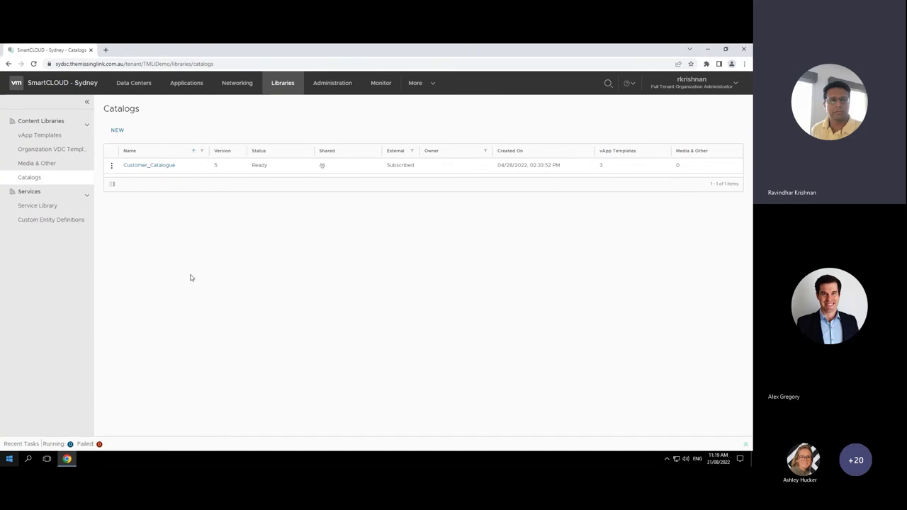
Step: Show Administration > Access Control > Users with the three enabled local accounts
{"action": "left_click", "coordinate": [333, 86]}
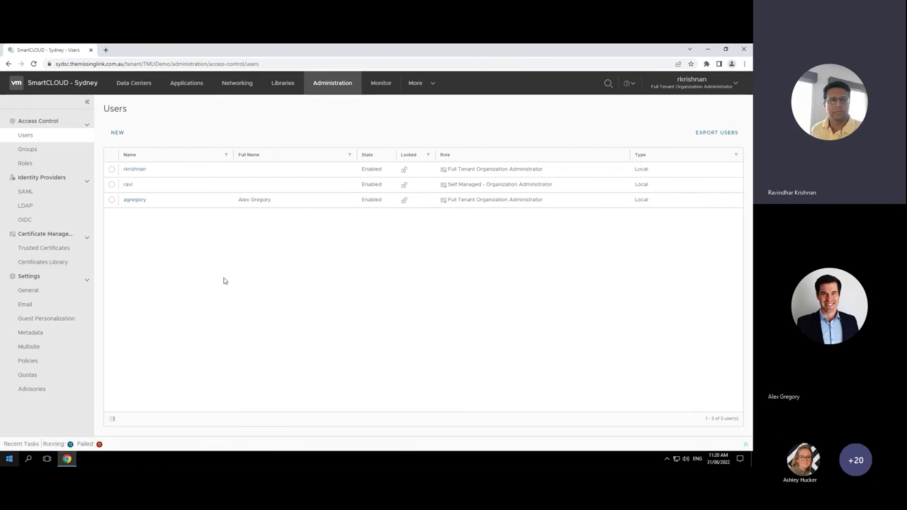
Step: Check Monitor tasks and the 75 login/logout events, then expand the More services menu
{"action": "left_click", "coordinate": [380, 85]}
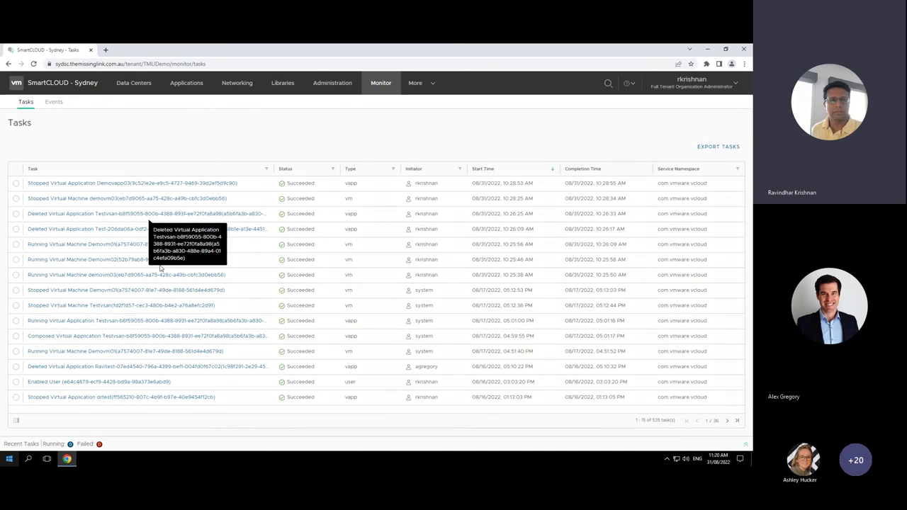
{"action": "left_click", "coordinate": [51, 105]}
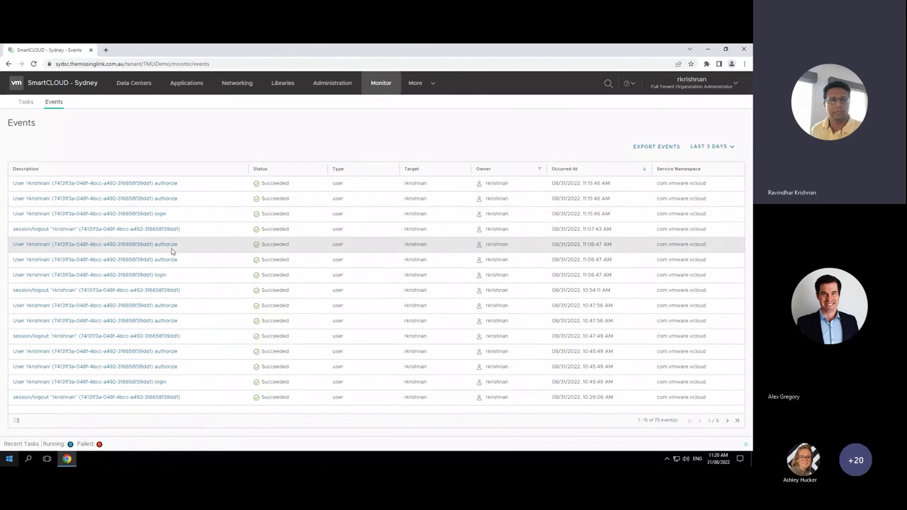
{"action": "left_click", "coordinate": [434, 86]}
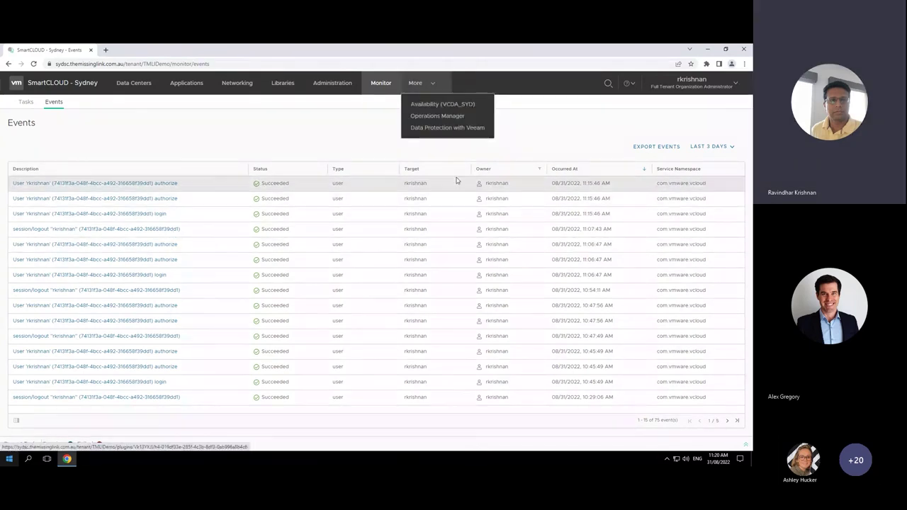
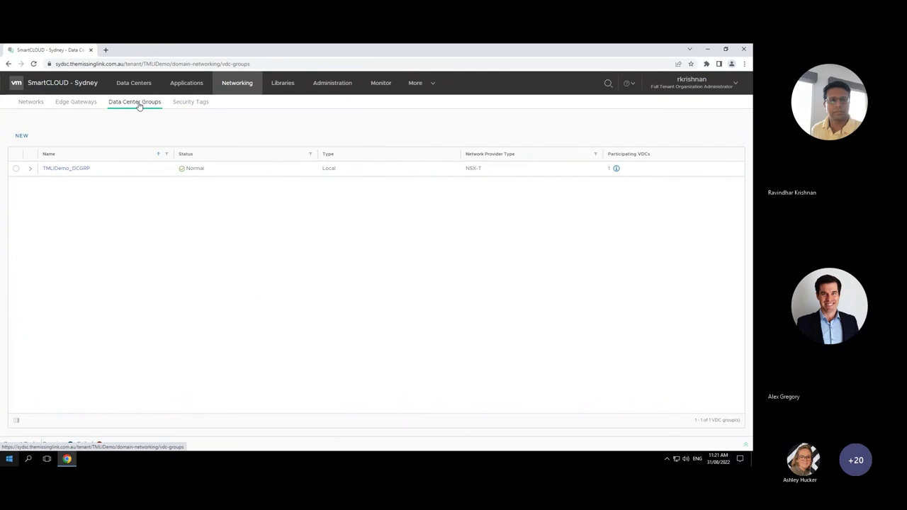
Step: Start a new routed network in the TMLIDemo_DCGRP group's Networks list
{"action": "left_click", "coordinate": [69, 170]}
{"action": "left_click", "coordinate": [20, 286]}
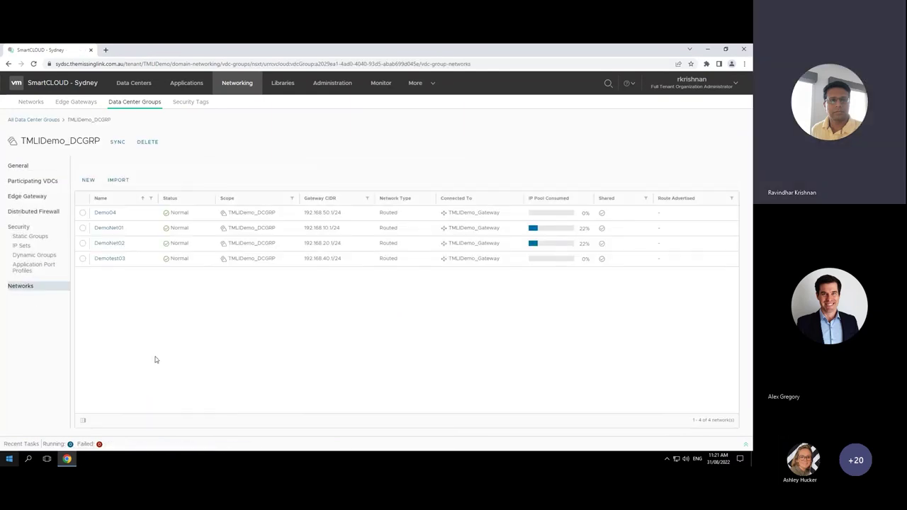
{"action": "left_click", "coordinate": [88, 181]}
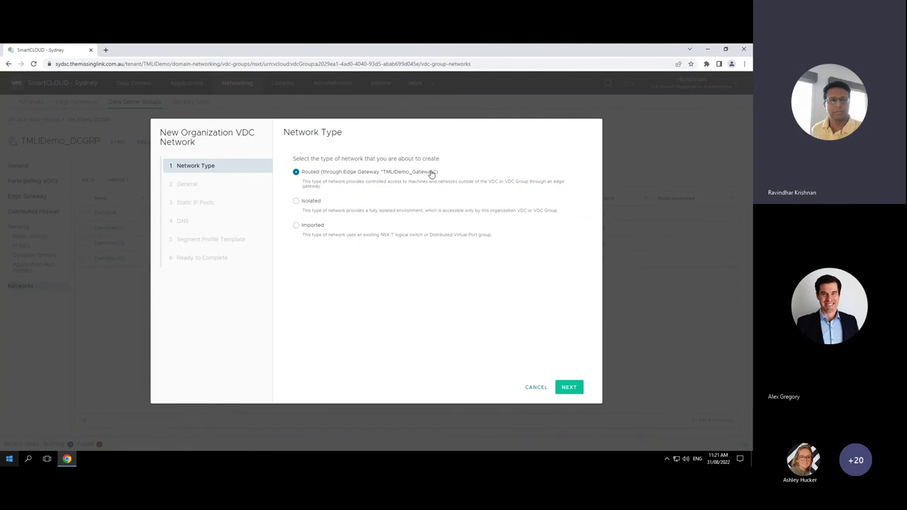
Step: Keep the routed type and name the network Test04 with gateway CIDR 192.168.100.1/24
{"action": "left_click", "coordinate": [571, 387]}
{"action": "left_click", "coordinate": [429, 166]}
{"action": "type", "text": "Test"}
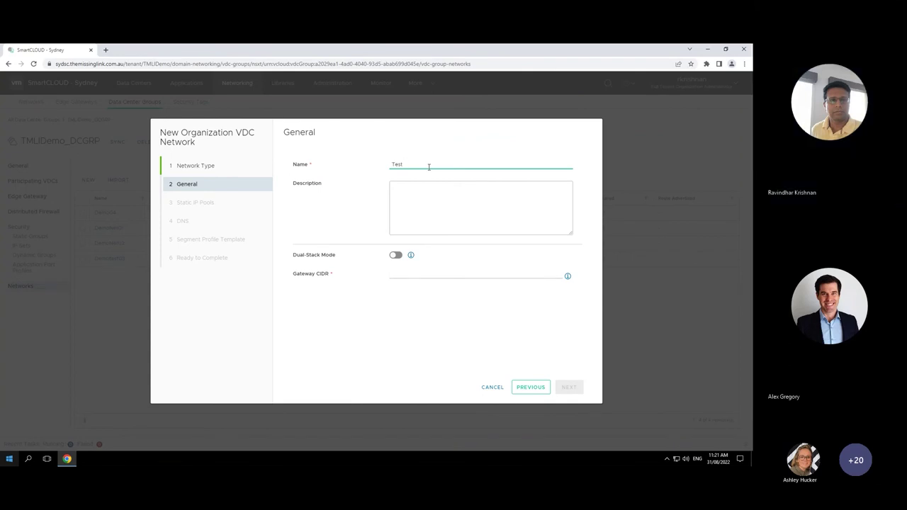
{"action": "type", "text": "y04"}
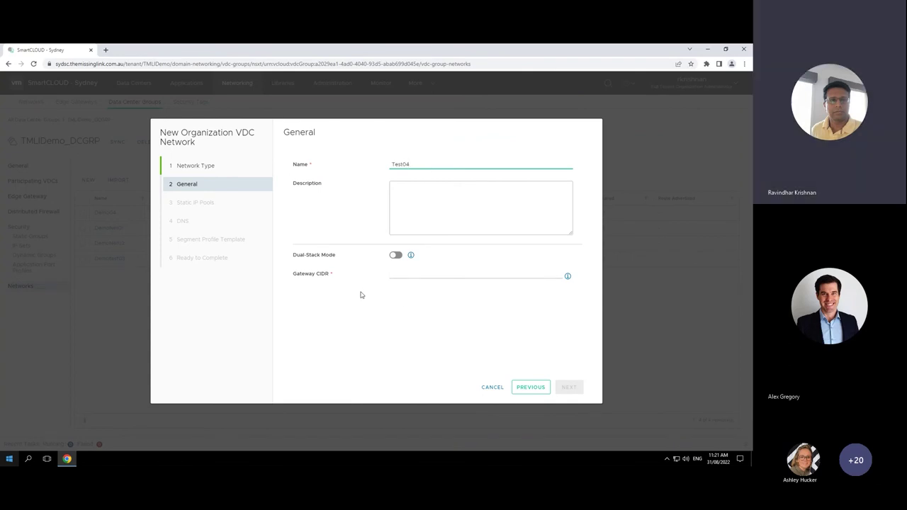
{"action": "left_click", "coordinate": [453, 274]}
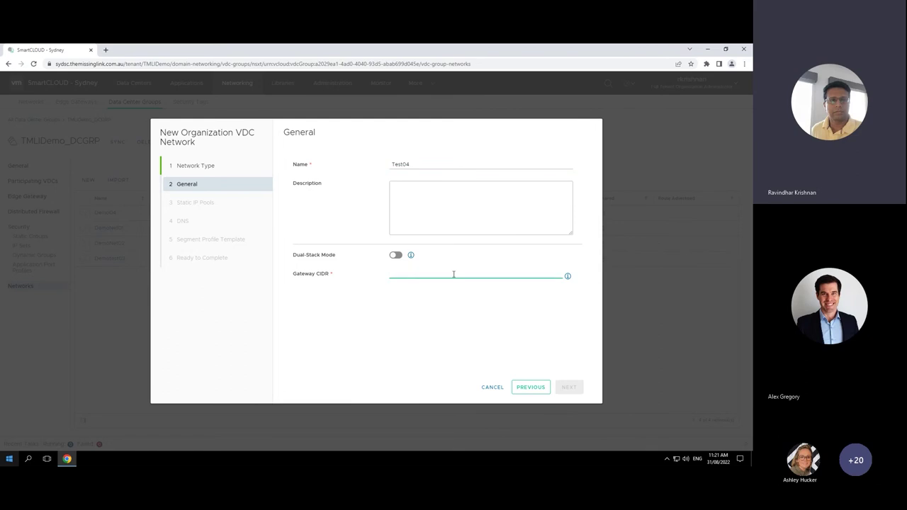
{"action": "type", "text": "192.1"}
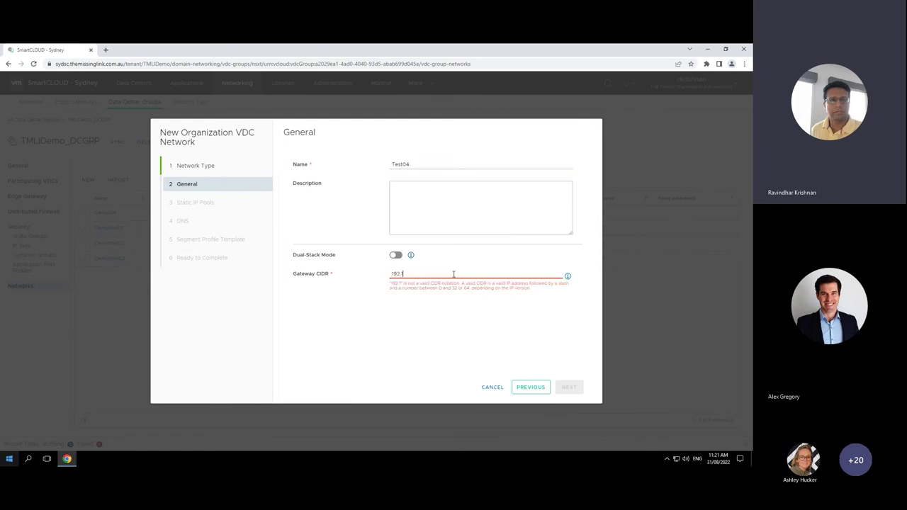
{"action": "type", "text": "68.100.1/24"}
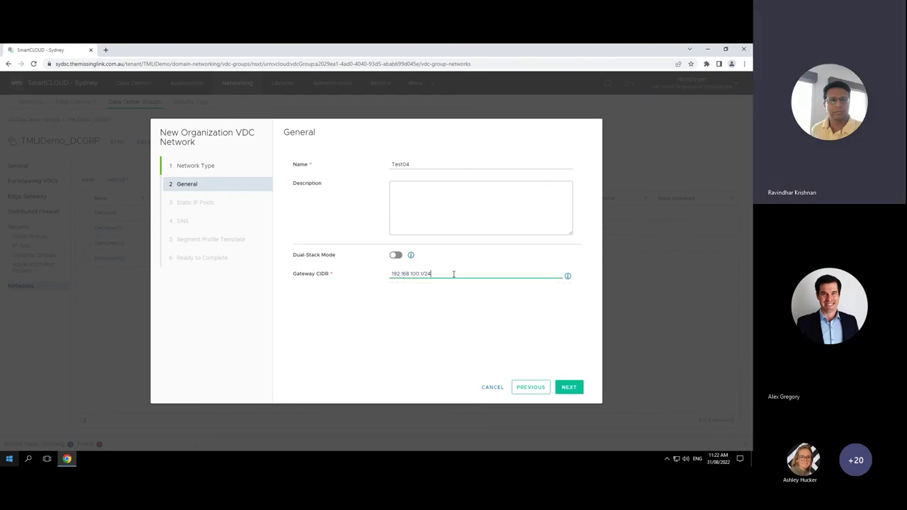
Step: Add static IP pool range 192.168.100.2-192.168.100.10
{"action": "left_click", "coordinate": [569, 387]}
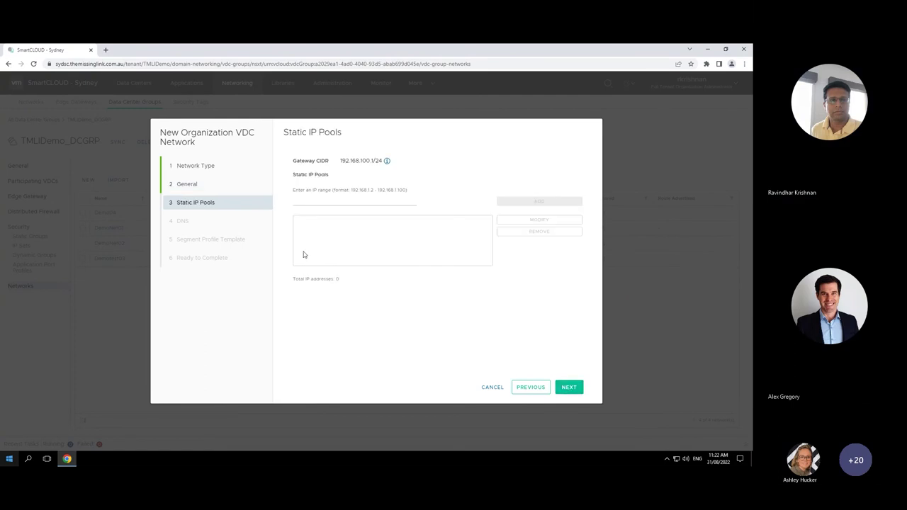
{"action": "left_click", "coordinate": [322, 201]}
{"action": "type", "text": "19"}
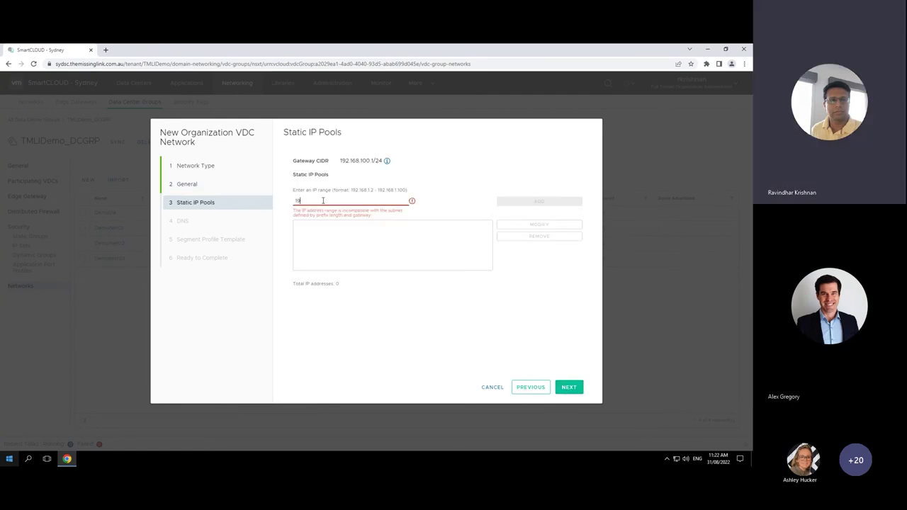
{"action": "type", "text": "2.168.100.2-192.168"}
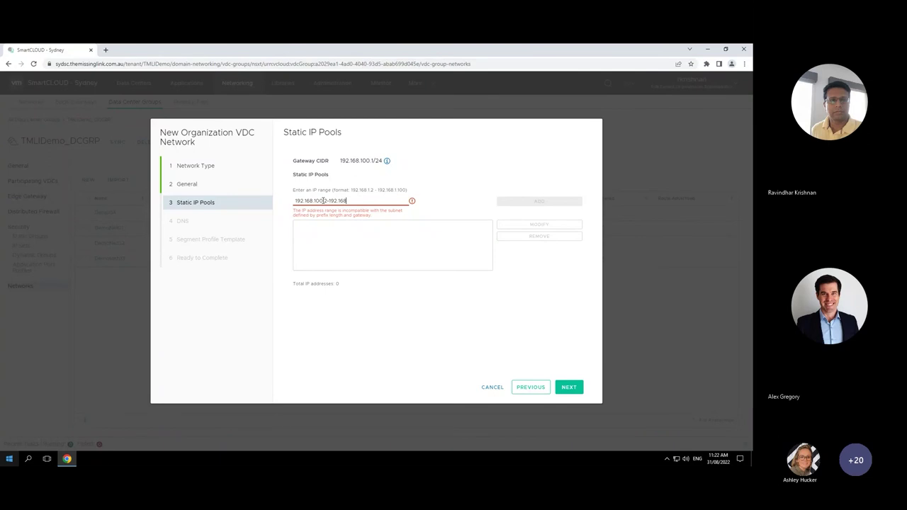
{"action": "type", "text": ".100.10"}
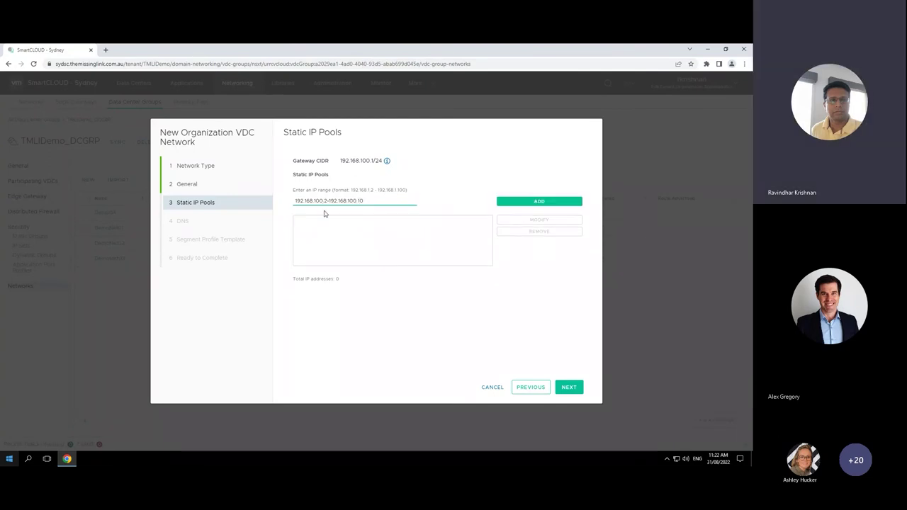
{"action": "left_click", "coordinate": [544, 202]}
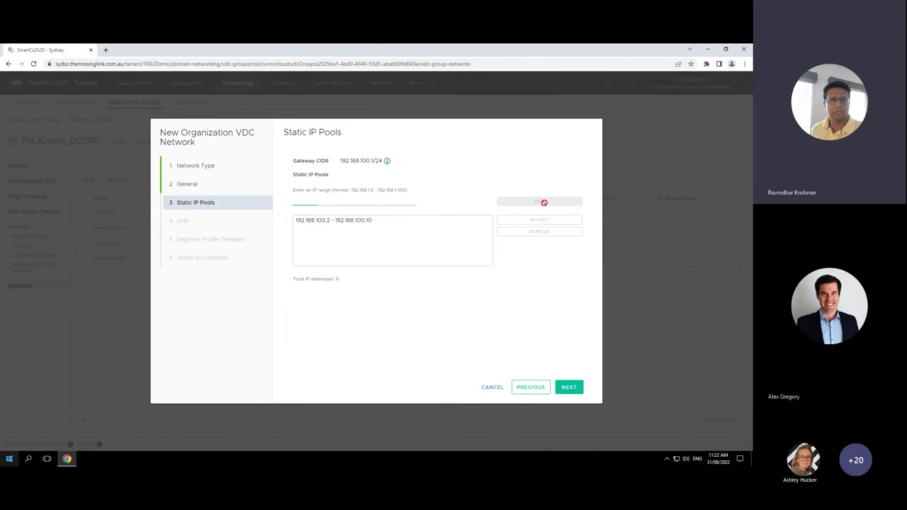
Step: Leave DNS and profile settings at defaults and finish creating Test04
{"action": "left_click", "coordinate": [566, 391]}
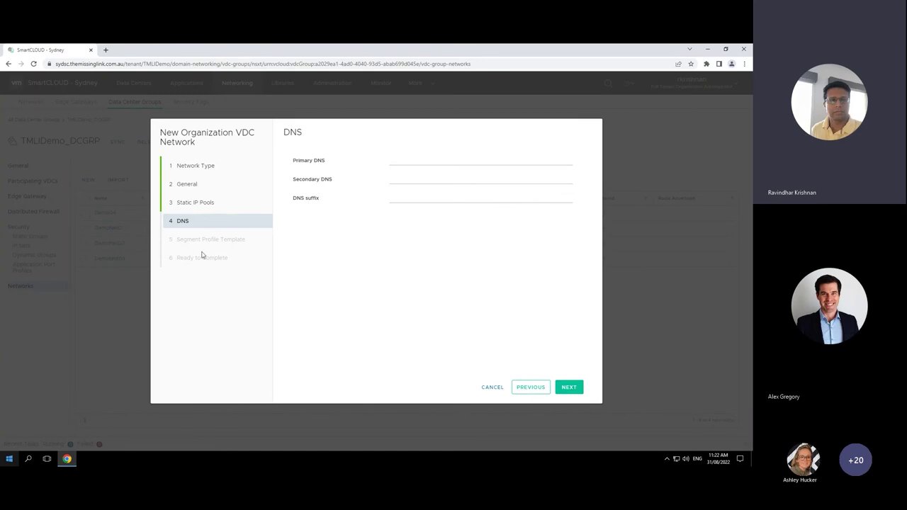
{"action": "left_click", "coordinate": [570, 386]}
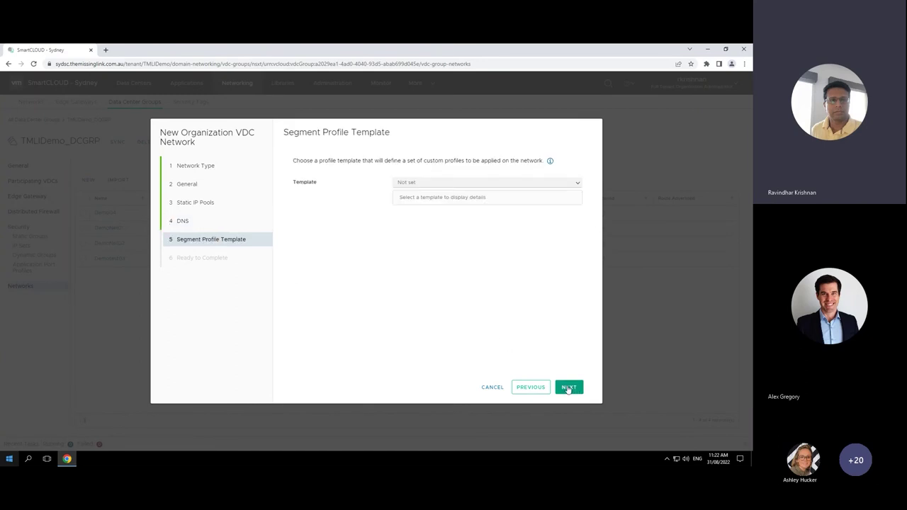
{"action": "left_click", "coordinate": [568, 388]}
{"action": "left_click", "coordinate": [569, 388]}
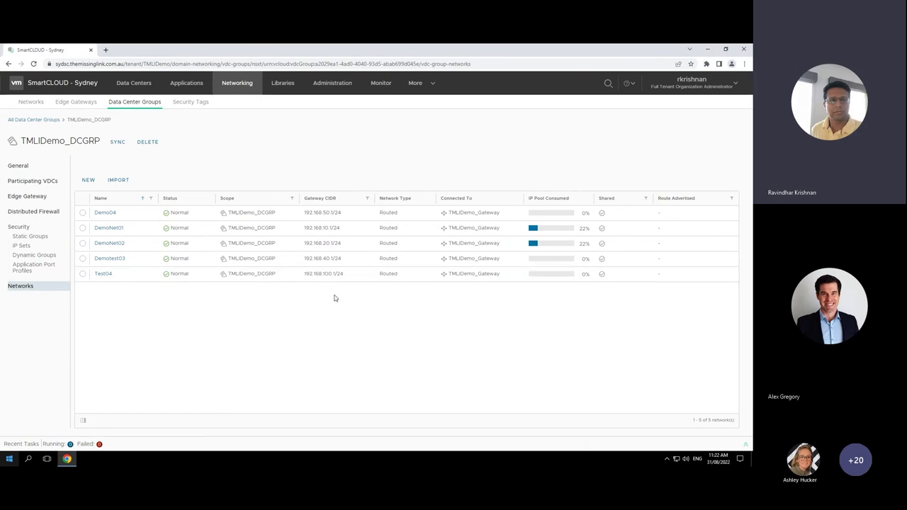
Step: Start a new VM named Test10 from the Windows 2019 Server Standard Template
{"action": "left_click", "coordinate": [186, 82]}
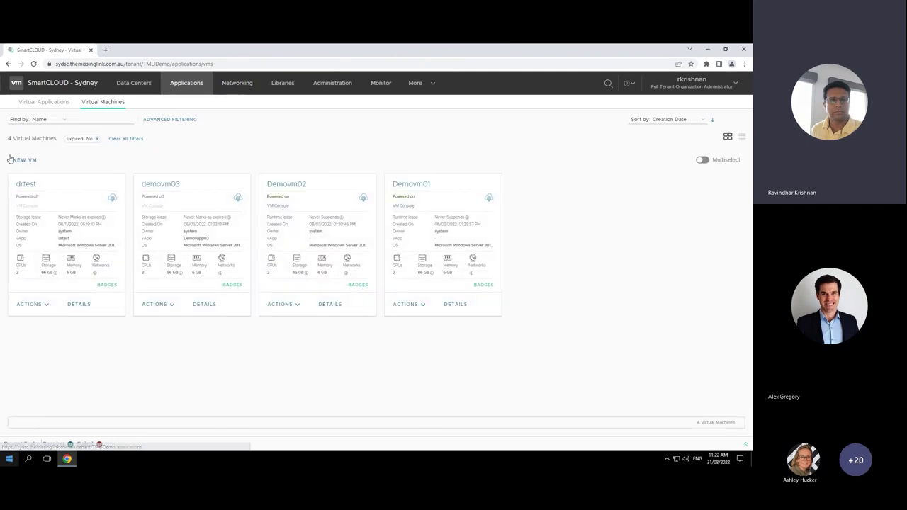
{"action": "left_click", "coordinate": [35, 104]}
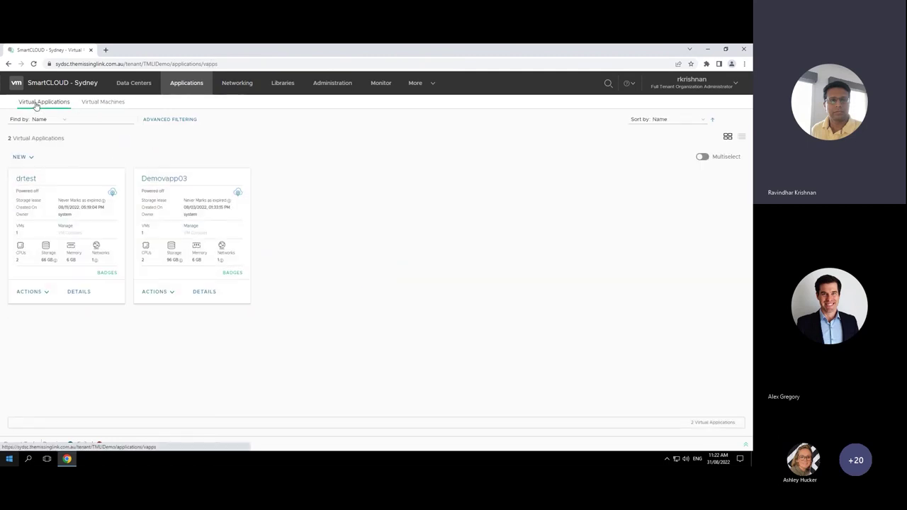
{"action": "left_click", "coordinate": [105, 102]}
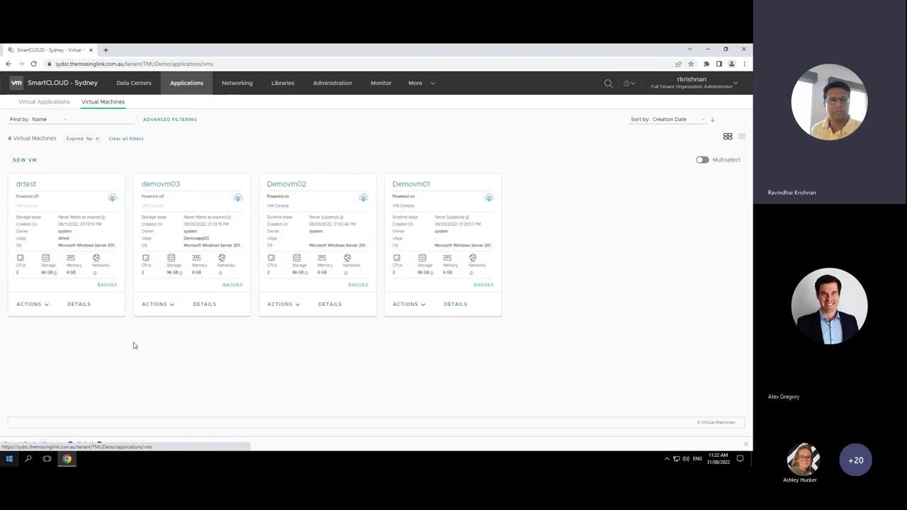
{"action": "left_click", "coordinate": [21, 162]}
{"action": "left_click", "coordinate": [297, 132]}
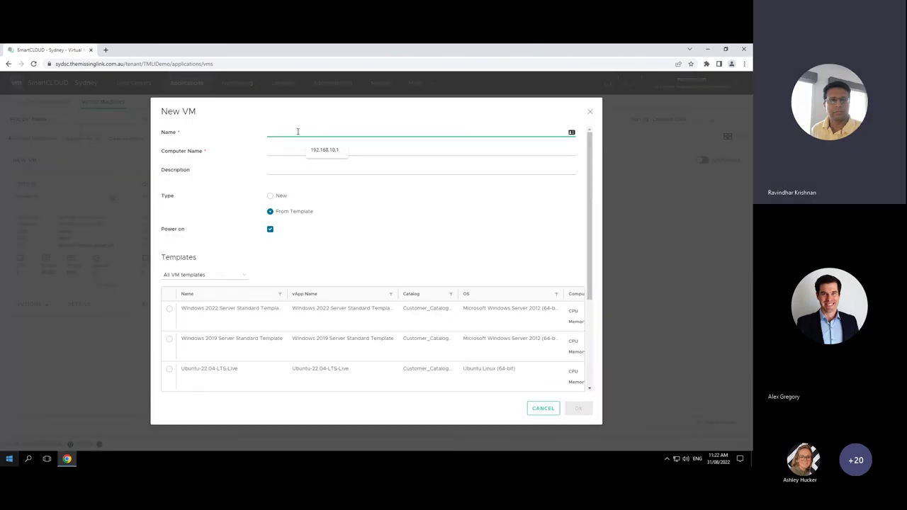
{"action": "type", "text": "Test10"}
{"action": "left_click", "coordinate": [169, 341]}
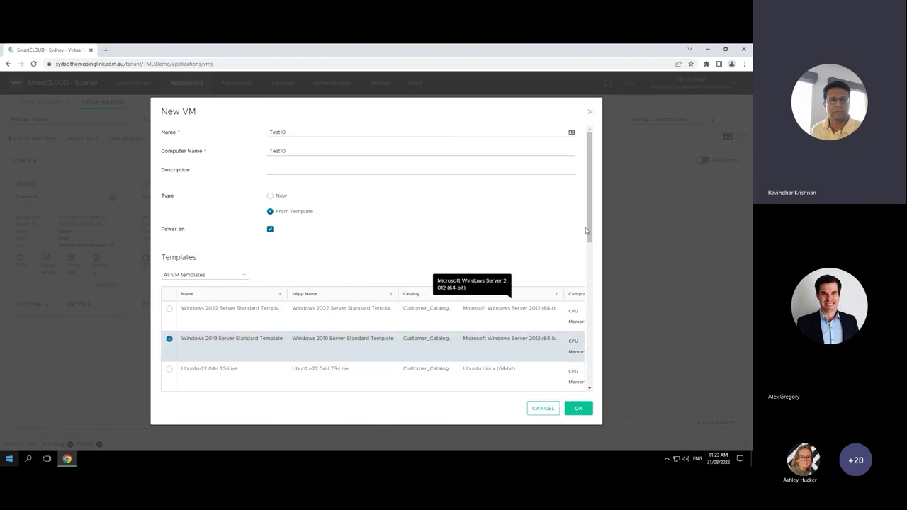
{"action": "left_click_drag", "start_coordinate": [591, 225], "coordinate": [587, 326]}
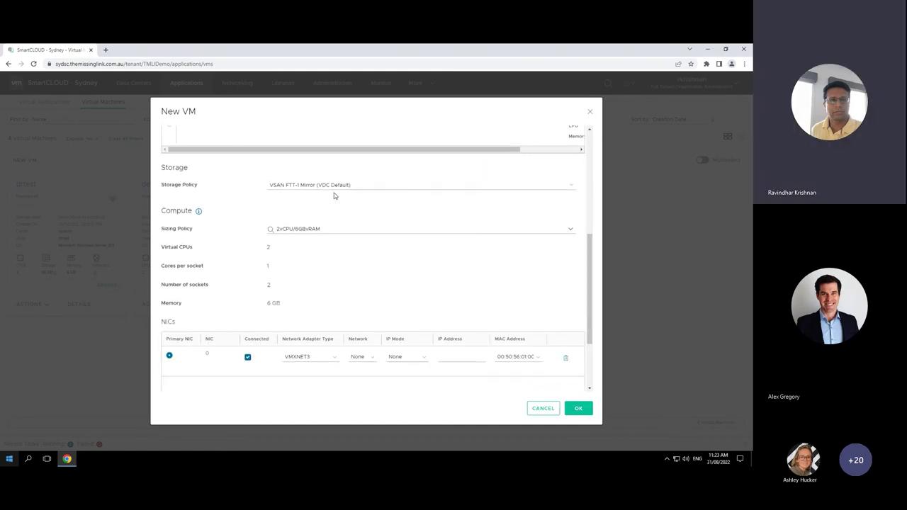
Step: Keep the default storage policy and the 2vCPU/6GBvRAM sizing policy
{"action": "left_click", "coordinate": [571, 188]}
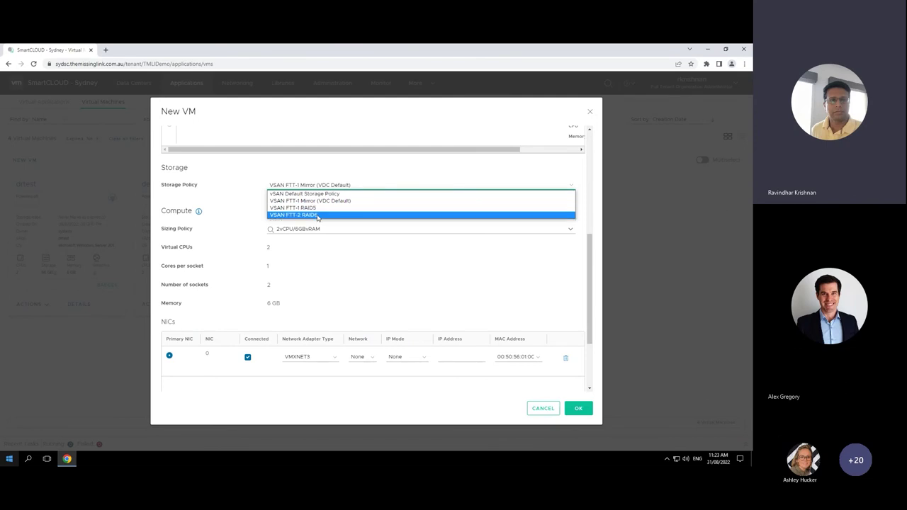
{"action": "left_click", "coordinate": [482, 285]}
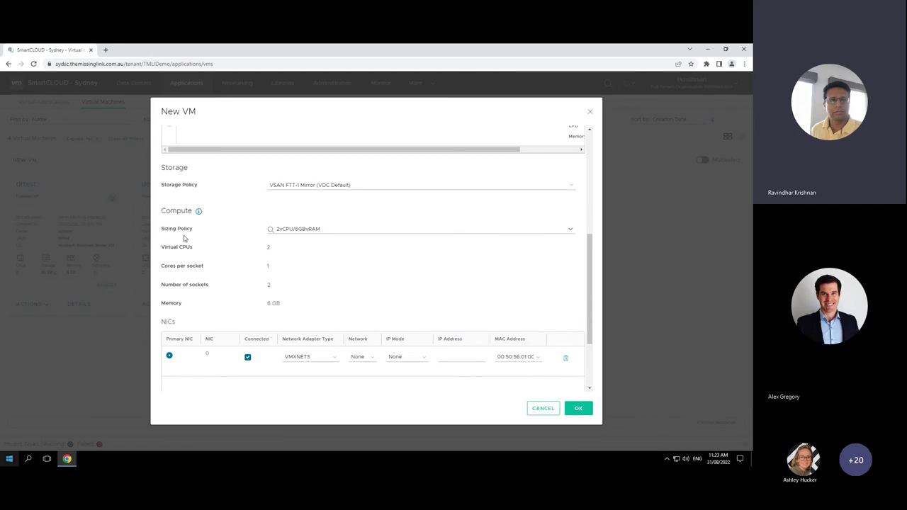
{"action": "left_click", "coordinate": [571, 230]}
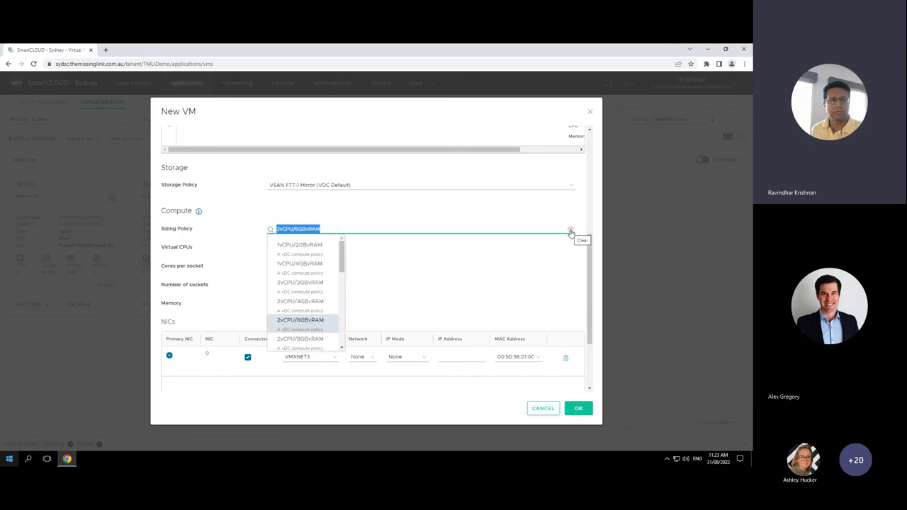
{"action": "left_click_drag", "start_coordinate": [342, 254], "coordinate": [342, 331]}
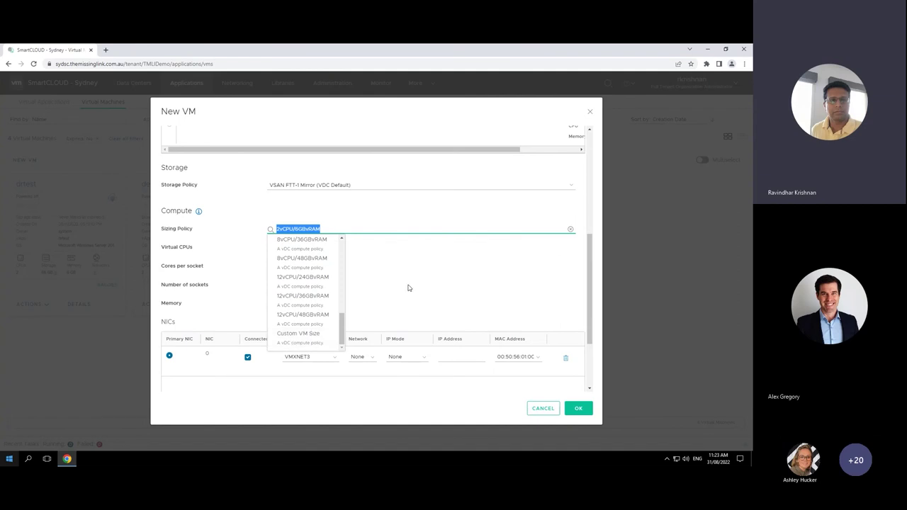
{"action": "left_click", "coordinate": [517, 284]}
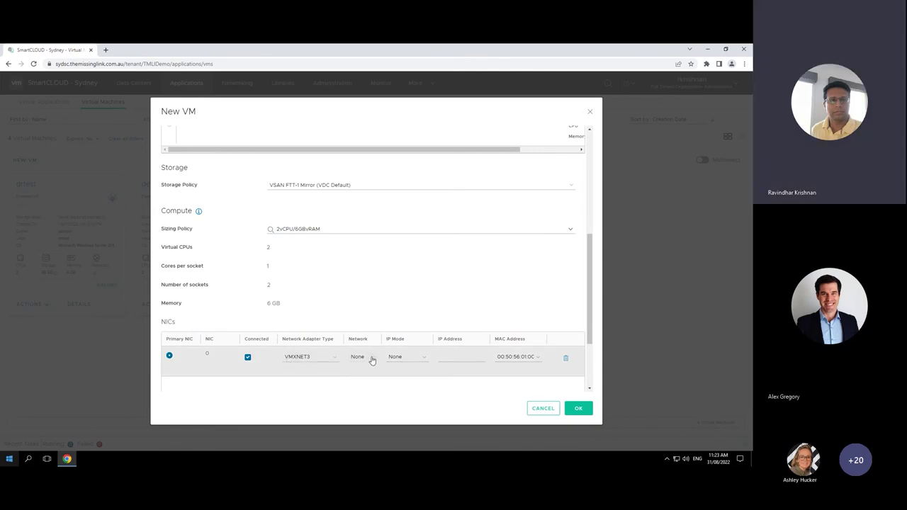
Step: Connect the NIC to Test04 with Static - IP Pool addressing and create the VM
{"action": "left_click", "coordinate": [372, 361]}
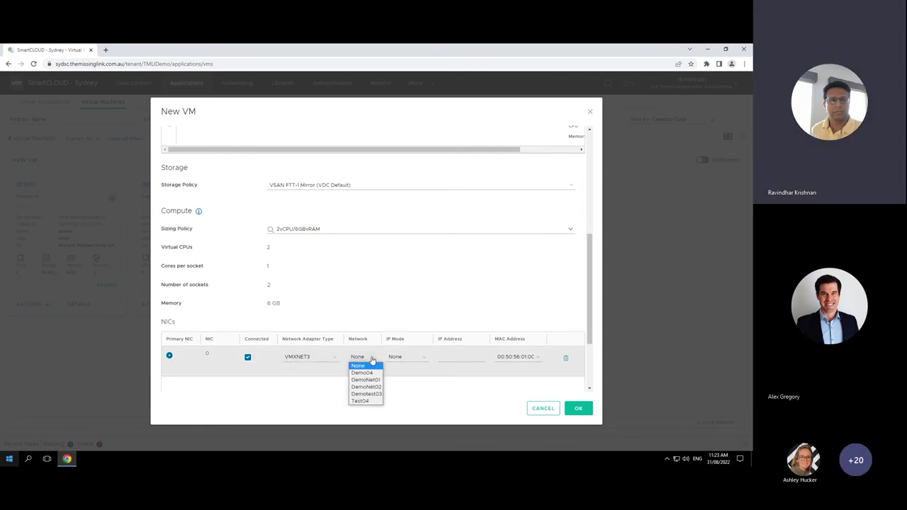
{"action": "left_click", "coordinate": [366, 401]}
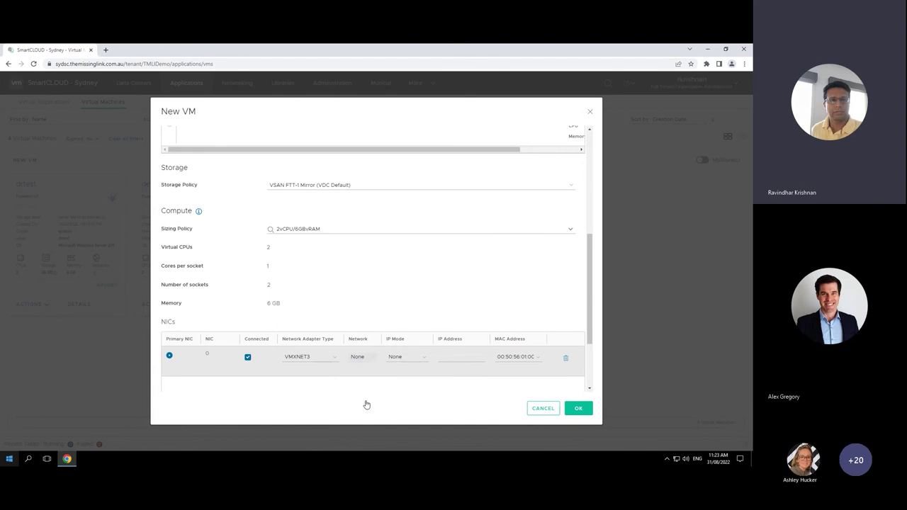
{"action": "left_click", "coordinate": [415, 358]}
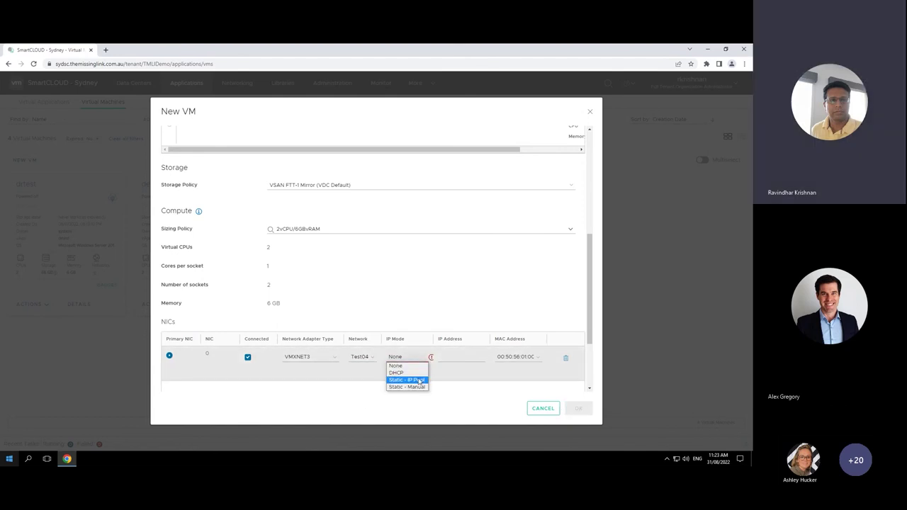
{"action": "left_click", "coordinate": [420, 381]}
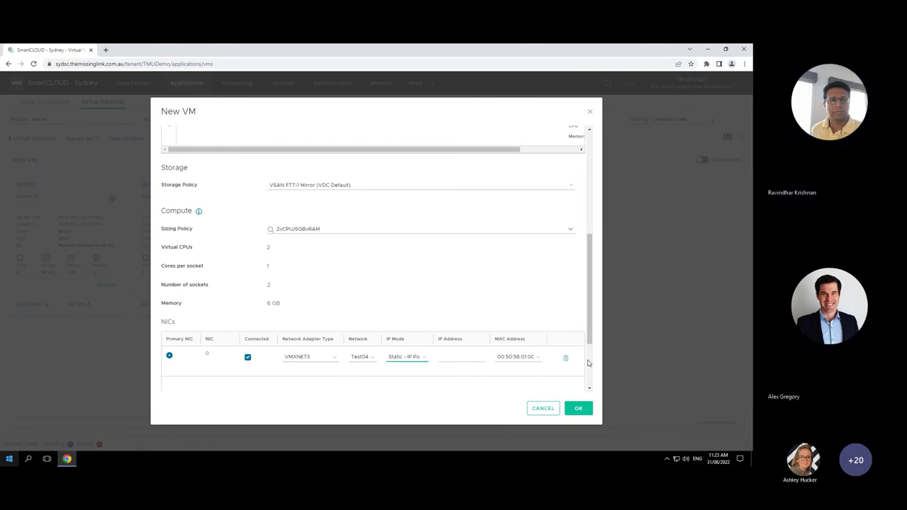
{"action": "left_click", "coordinate": [578, 408]}
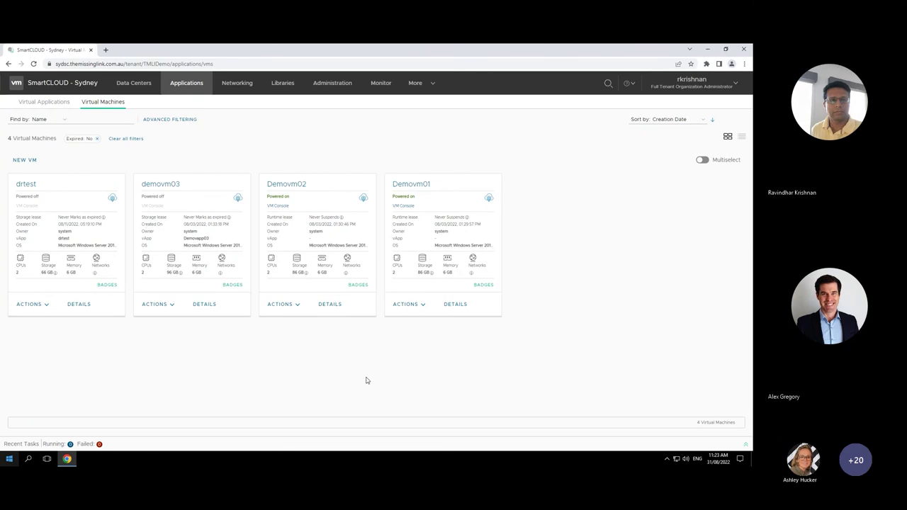
Step: Expand Recent Tasks and list the organisation's edge gateways
{"action": "left_click", "coordinate": [33, 444]}
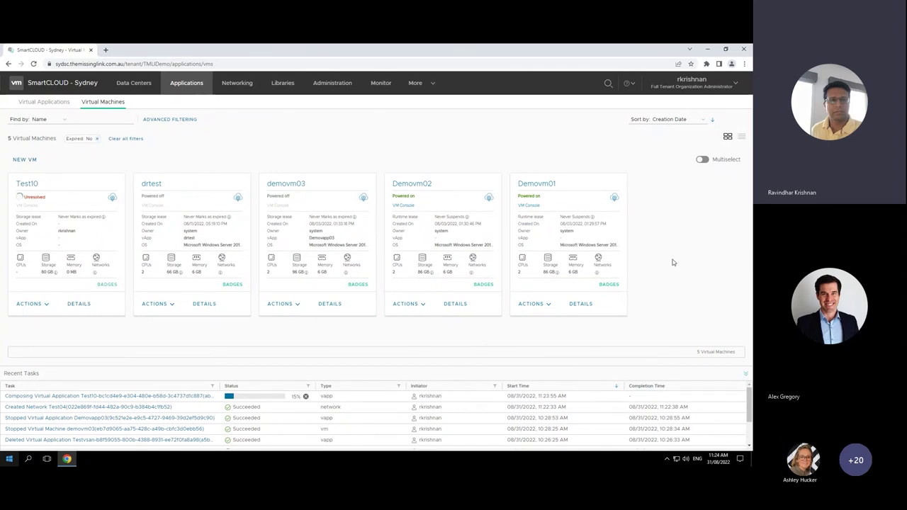
{"action": "left_click", "coordinate": [237, 84]}
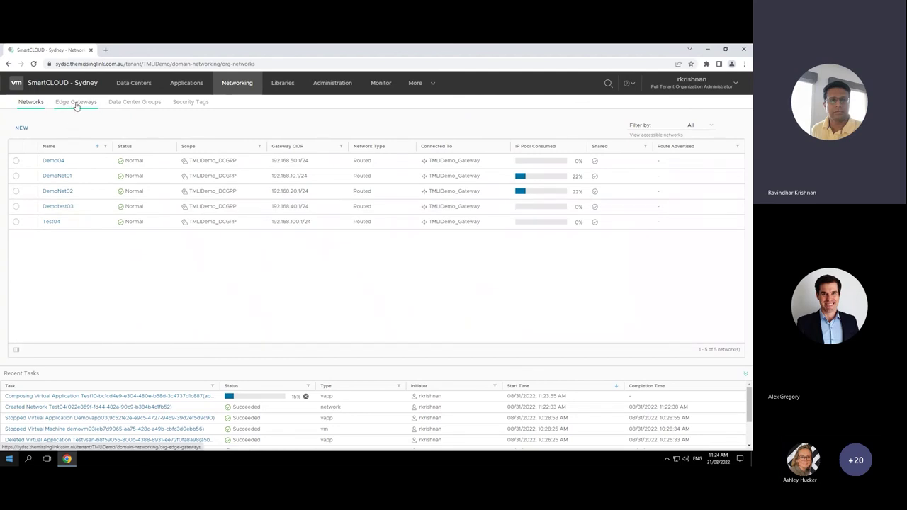
{"action": "left_click", "coordinate": [76, 103]}
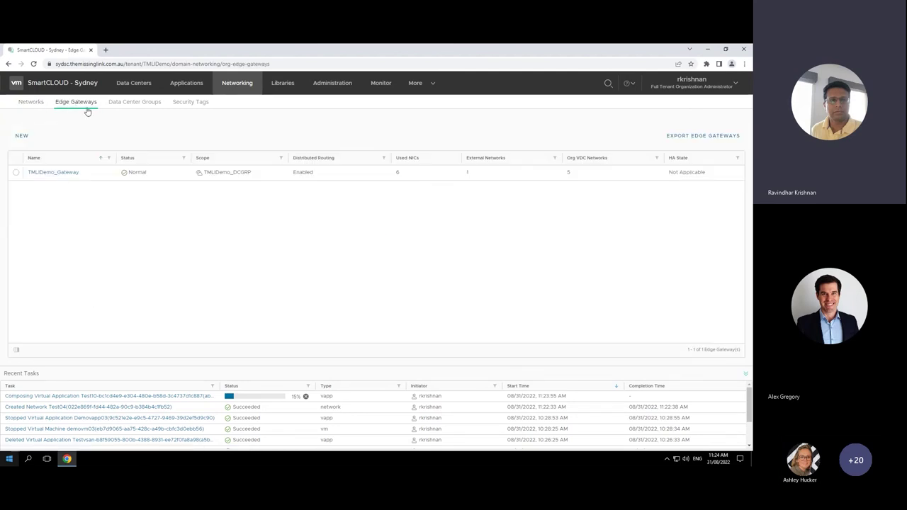
Step: Review TMLIDemo_Gateway's firewall rules, then its NAT rules
{"action": "left_click", "coordinate": [53, 172]}
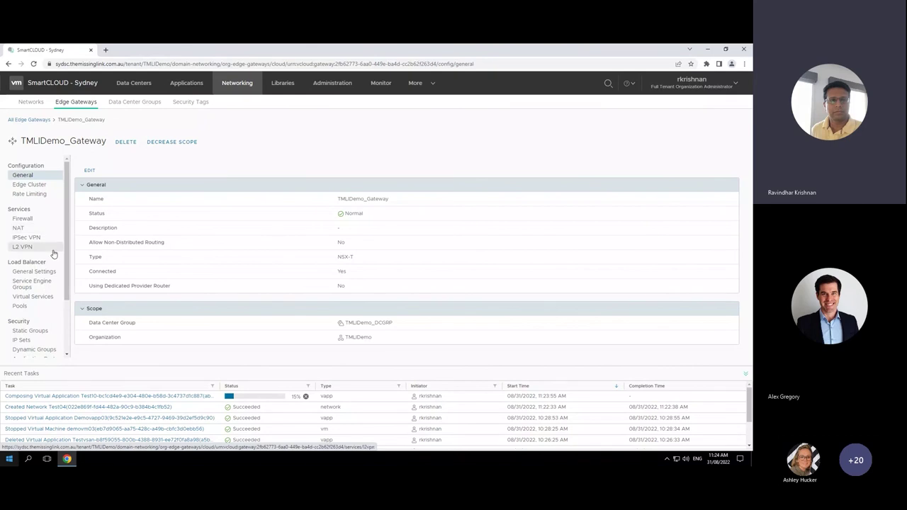
{"action": "left_click", "coordinate": [24, 219]}
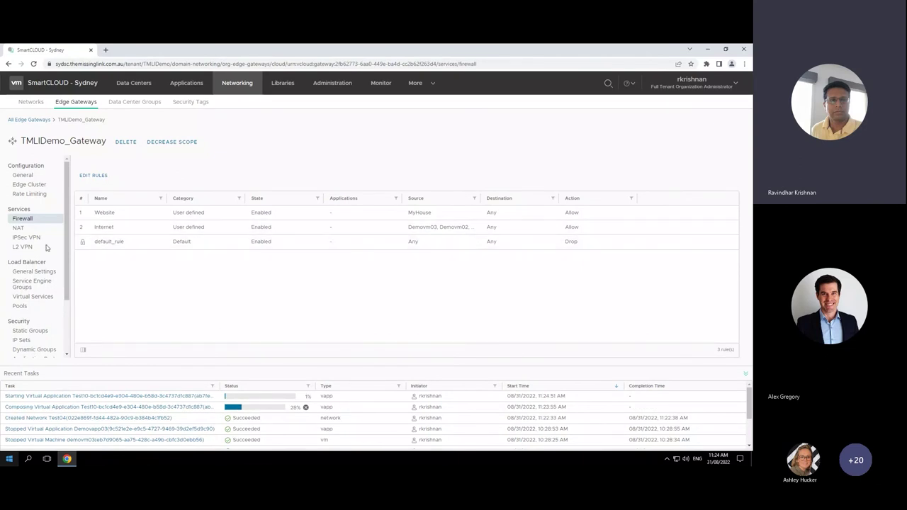
{"action": "left_click", "coordinate": [18, 227]}
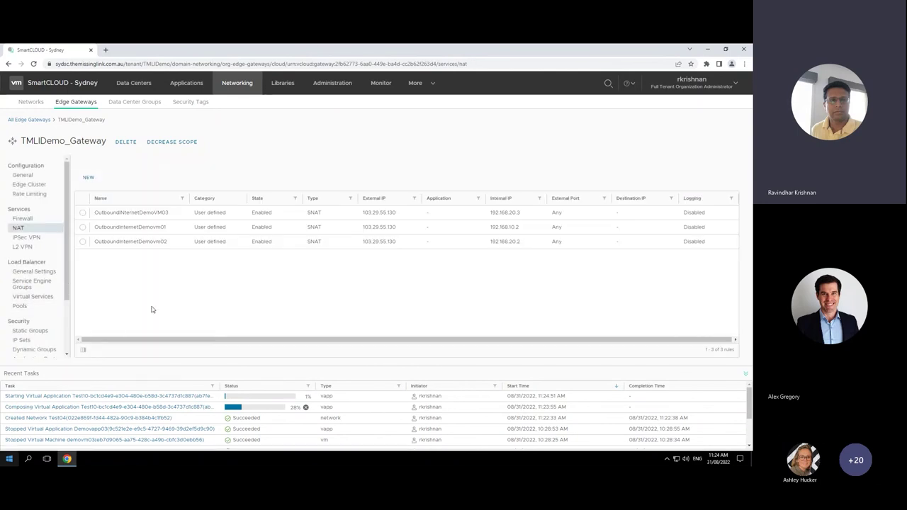
{"action": "left_click", "coordinate": [87, 179]}
{"action": "left_click", "coordinate": [463, 234]}
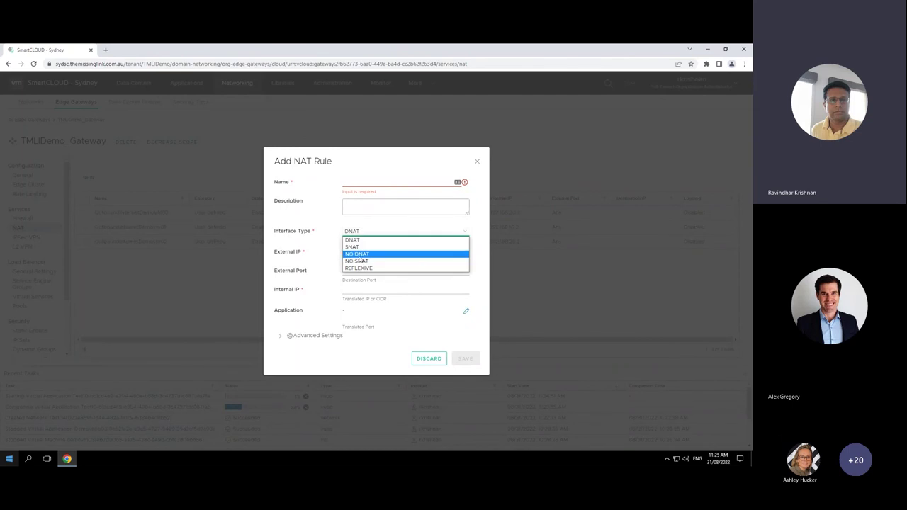
{"action": "left_click", "coordinate": [430, 359]}
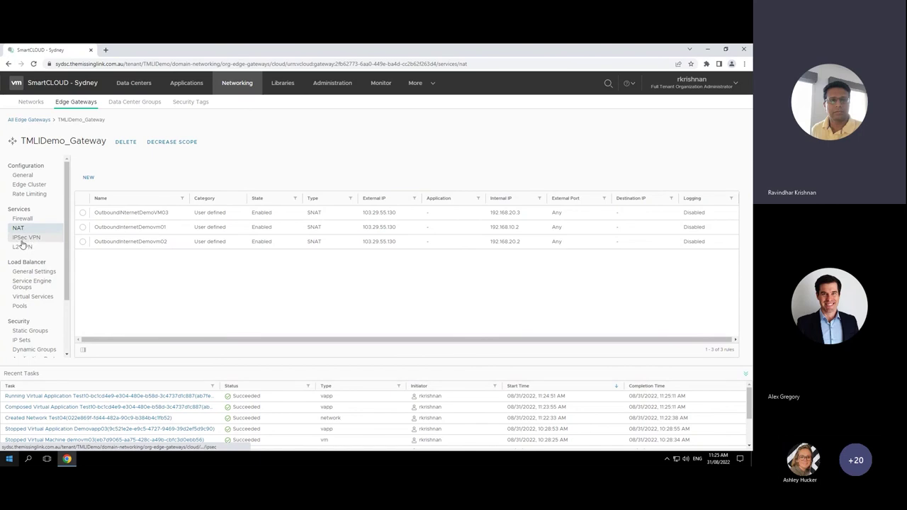
Step: Review the gateway's IPsec VPN settings and load balancer virtual services
{"action": "left_click", "coordinate": [22, 241]}
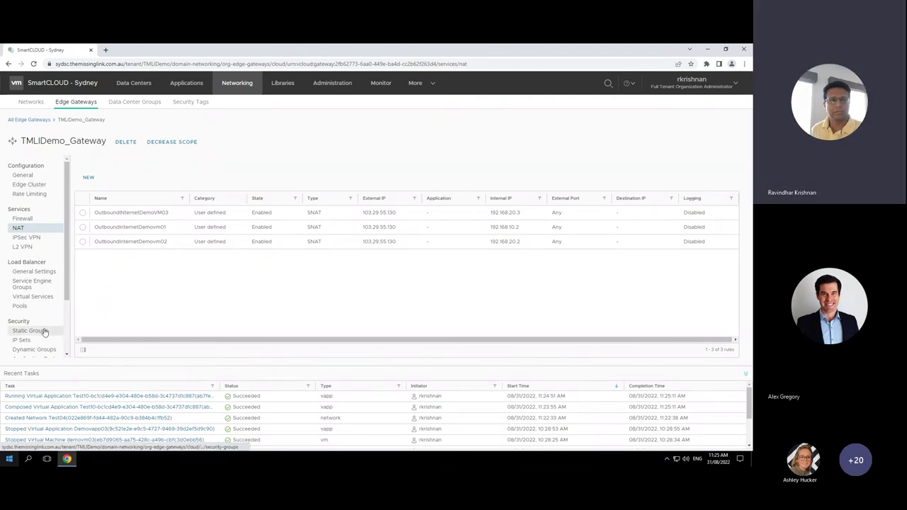
{"action": "scroll", "coordinate": [65, 328], "scroll_direction": "down", "scroll_amount": 2}
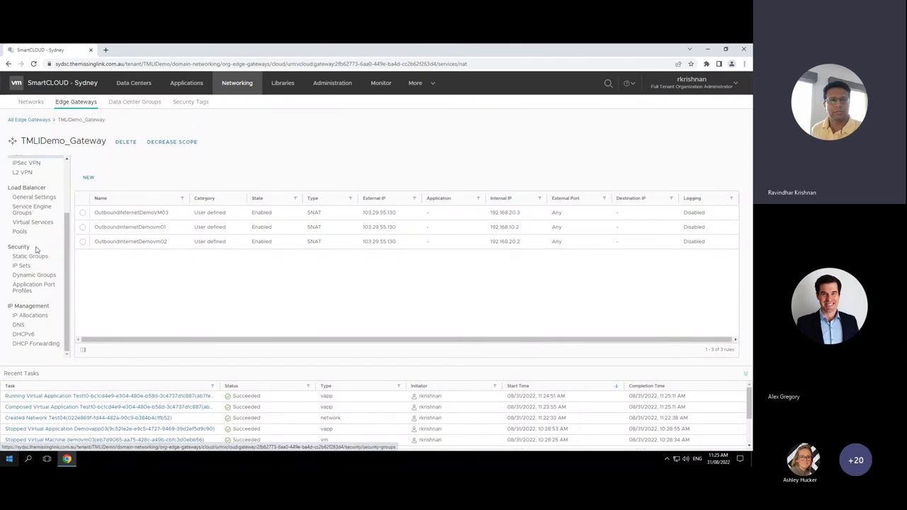
{"action": "left_click", "coordinate": [43, 223]}
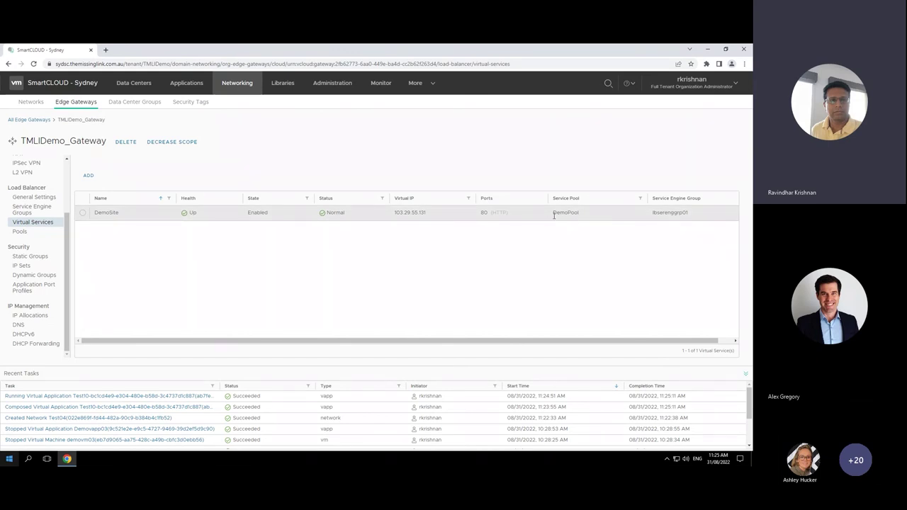
Step: Inspect DemoPool's members 192.168.20.2 and 192.168.10.2 on port 80
{"action": "left_click", "coordinate": [20, 233]}
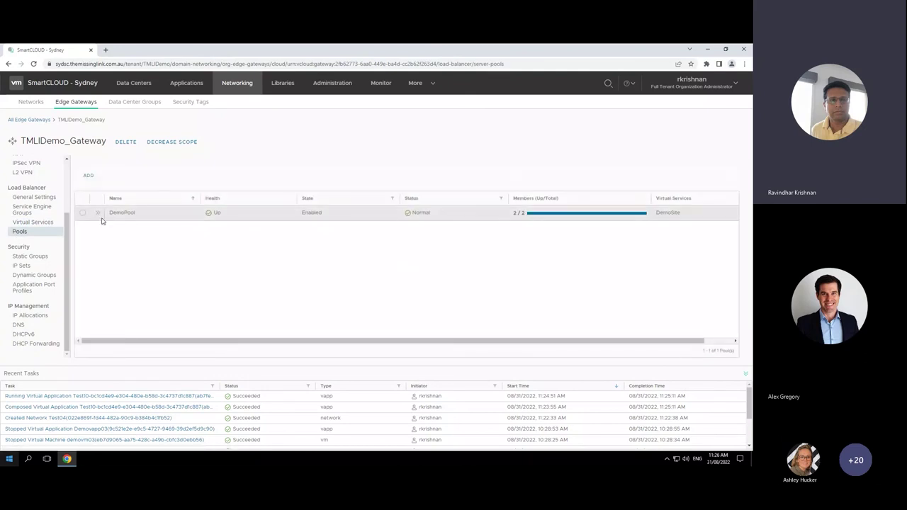
{"action": "left_click", "coordinate": [99, 213]}
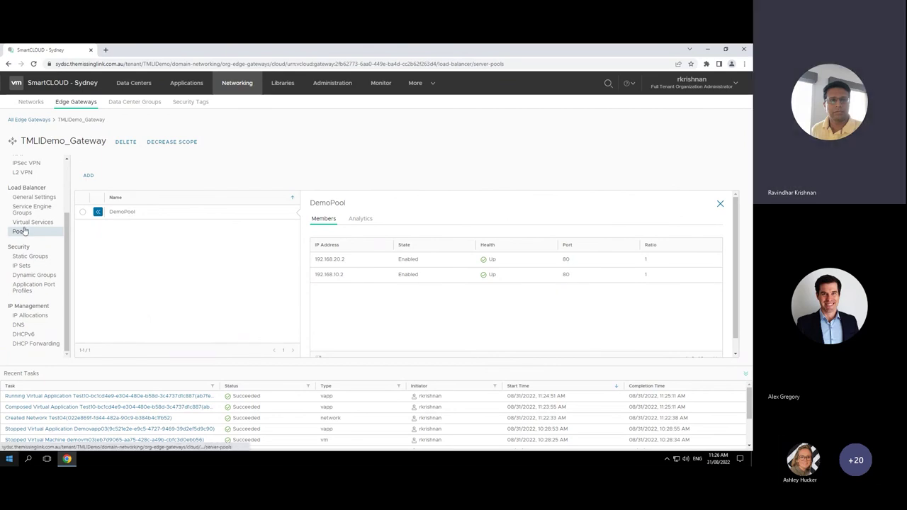
{"action": "left_click_drag", "start_coordinate": [68, 251], "coordinate": [67, 250]}
{"action": "scroll", "coordinate": [60, 269], "scroll_direction": "up", "scroll_amount": 2}
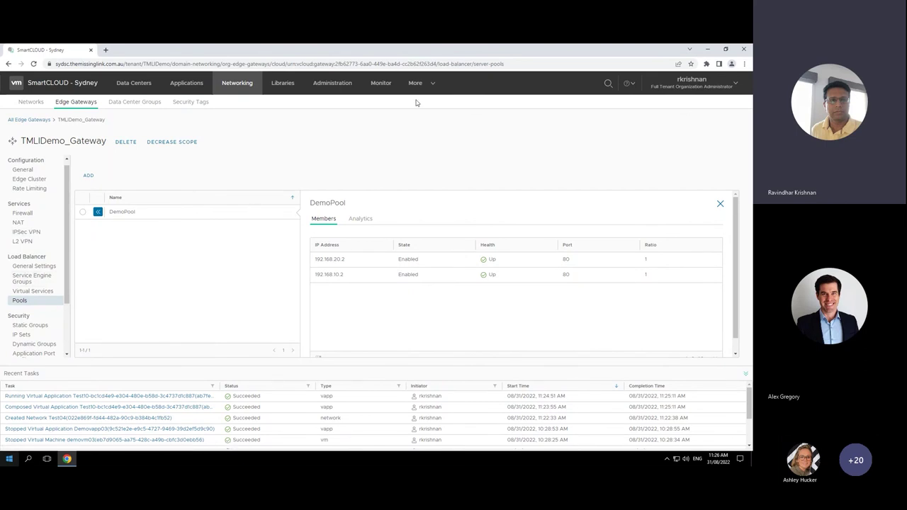
{"action": "left_click", "coordinate": [433, 84]}
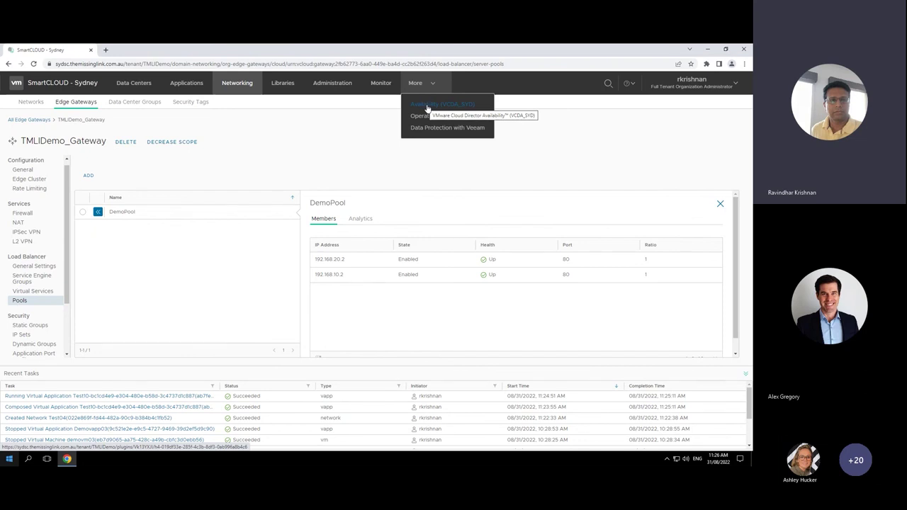
Step: Open the Availability (VCDA_SYD) plugin's Incoming Replications list
{"action": "left_click", "coordinate": [427, 106]}
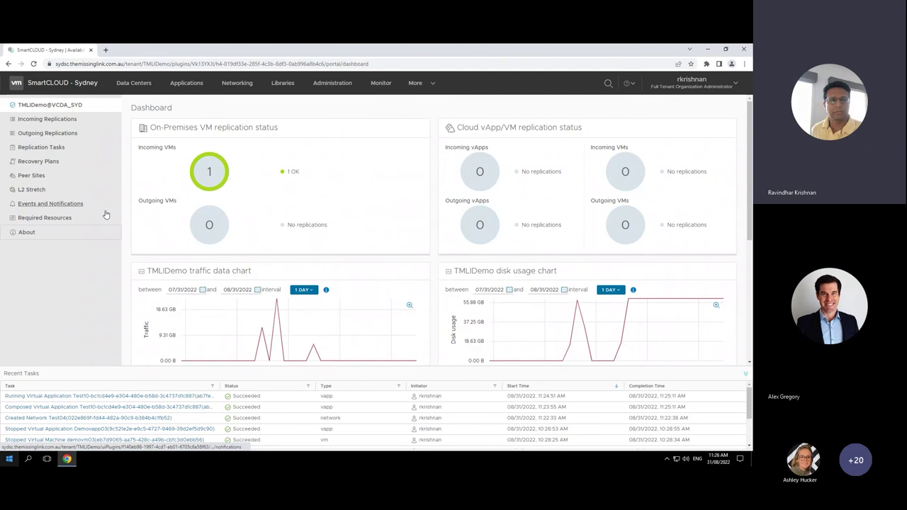
{"action": "left_click", "coordinate": [65, 120]}
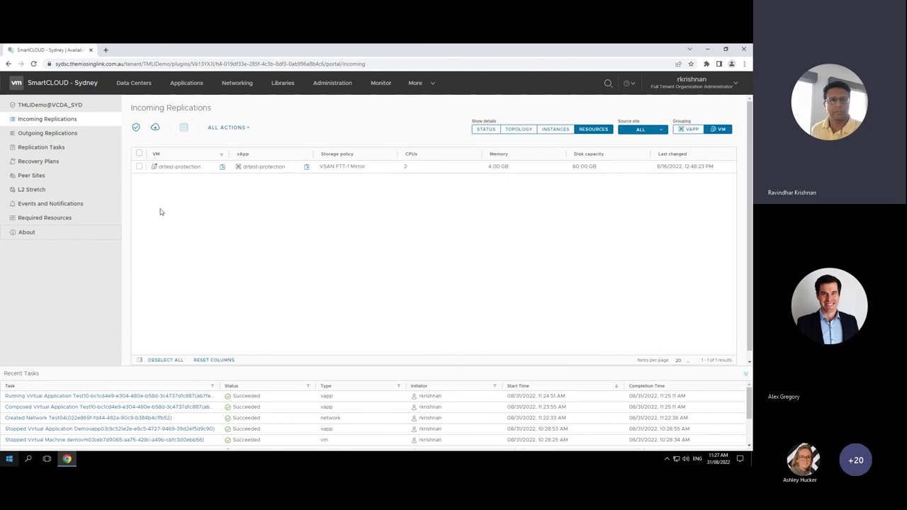
Step: Begin a new incoming migration and select the drtest VM
{"action": "left_click", "coordinate": [155, 128]}
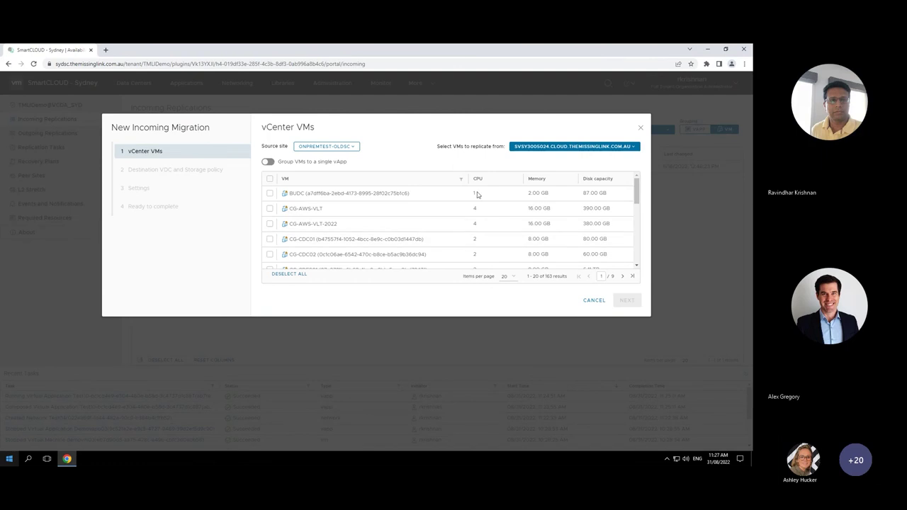
{"action": "left_click", "coordinate": [462, 180]}
{"action": "type", "text": "c"}
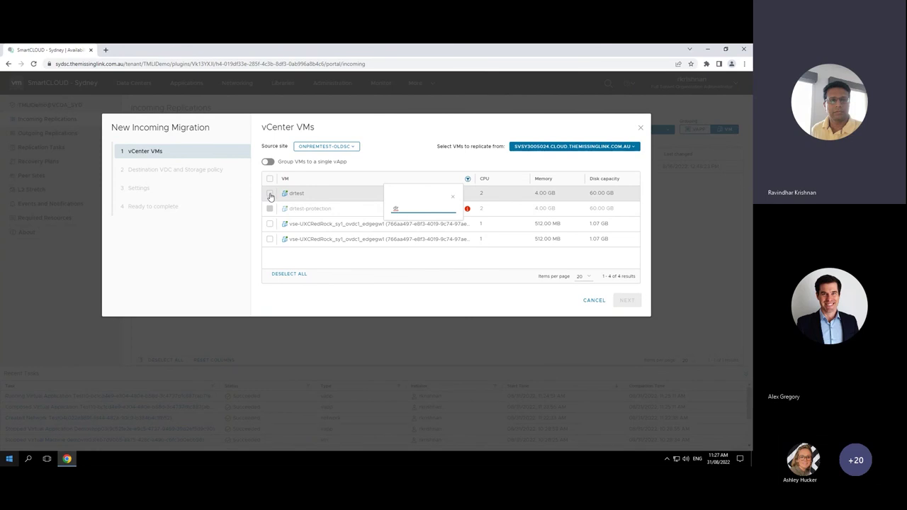
{"action": "left_click", "coordinate": [270, 194]}
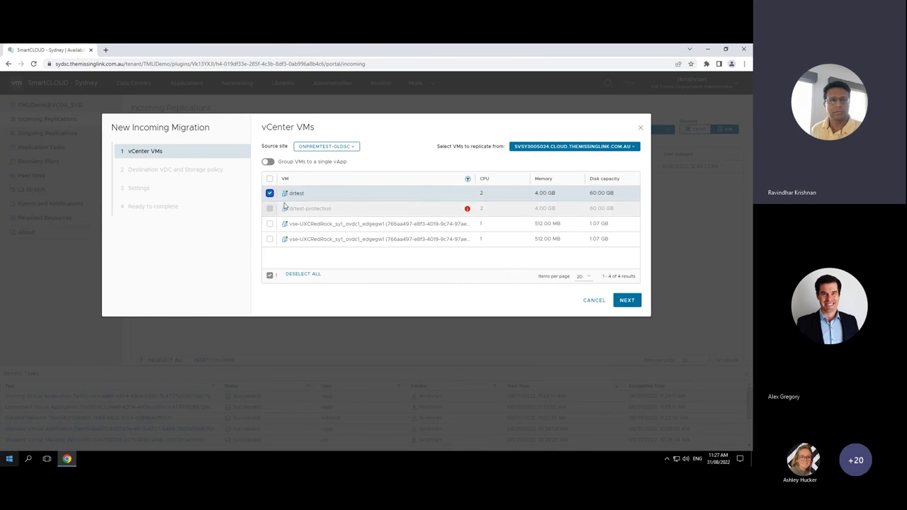
{"action": "left_click", "coordinate": [627, 301]}
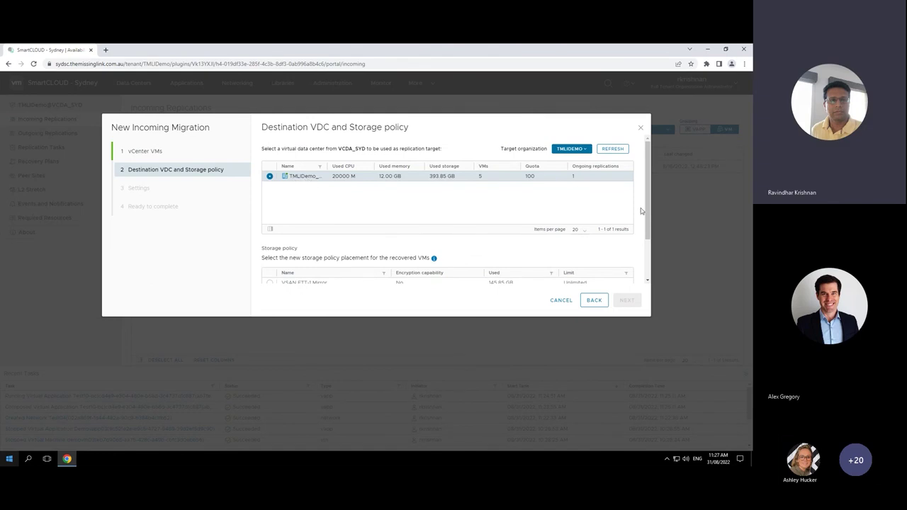
Step: Use the VSAN FTT-1 Mirror storage policy and finish the drtest migration
{"action": "scroll", "coordinate": [289, 221], "scroll_direction": "down", "scroll_amount": 2}
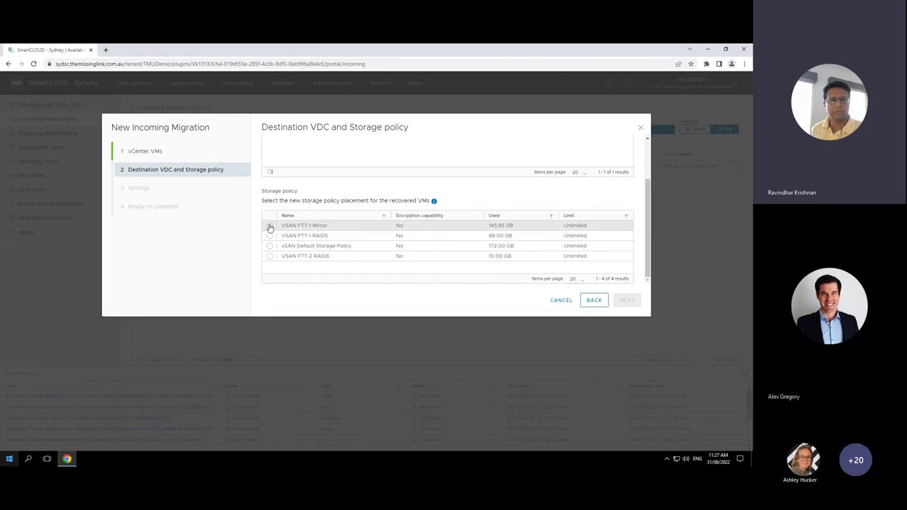
{"action": "left_click", "coordinate": [269, 226]}
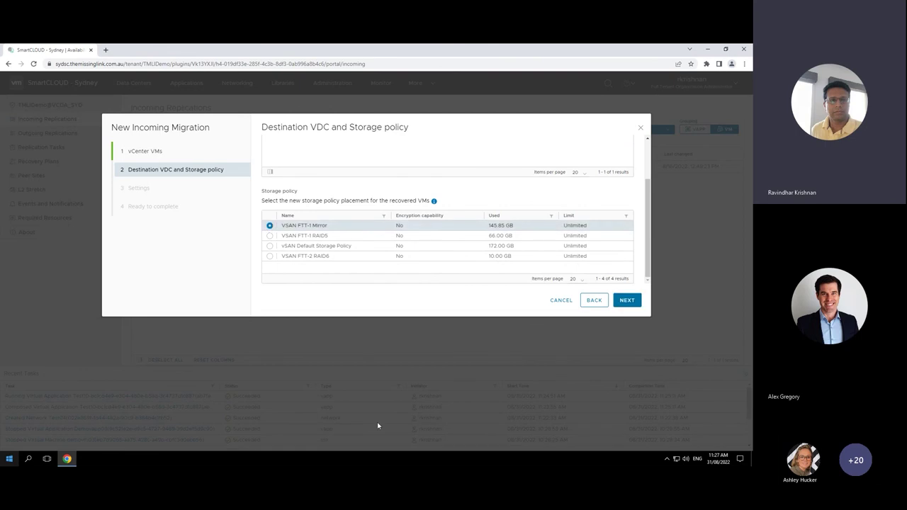
{"action": "left_click", "coordinate": [627, 301]}
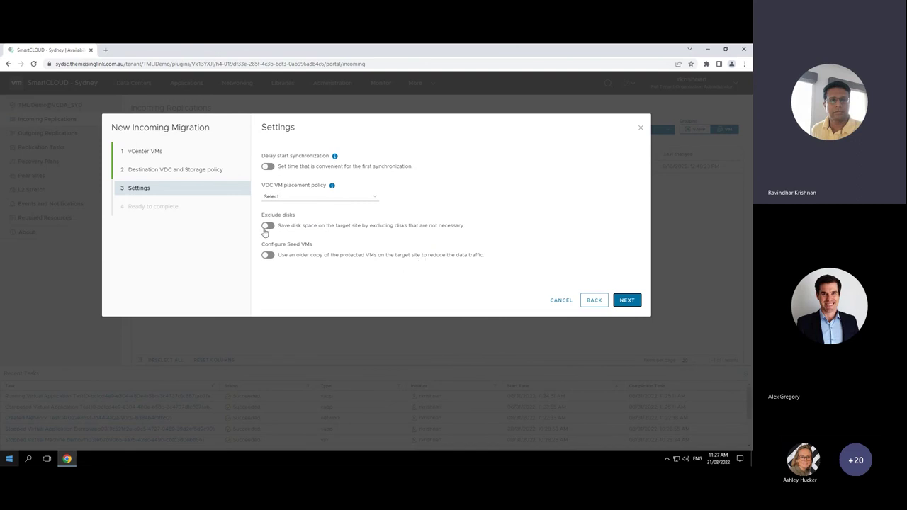
{"action": "left_click", "coordinate": [627, 300]}
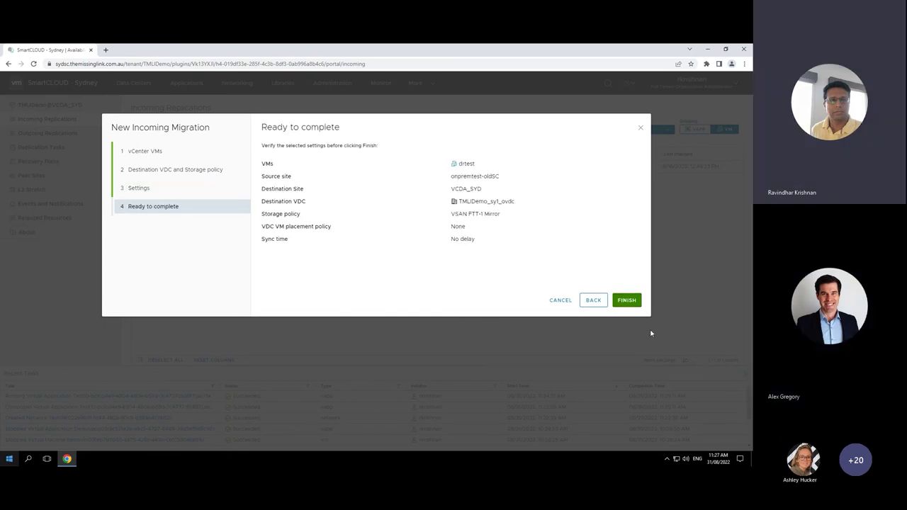
{"action": "left_click", "coordinate": [624, 301]}
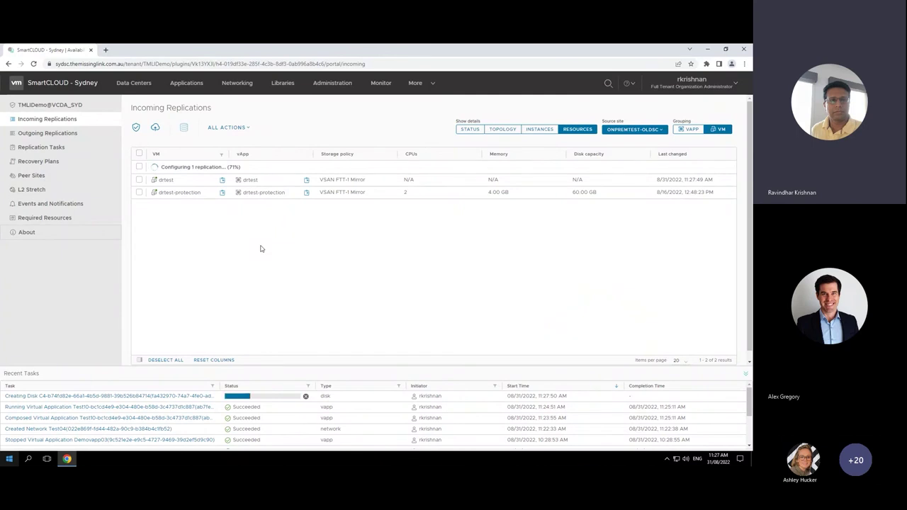
Step: Open Data Protection with Veeam and show its empty Jobs list
{"action": "left_click", "coordinate": [431, 86]}
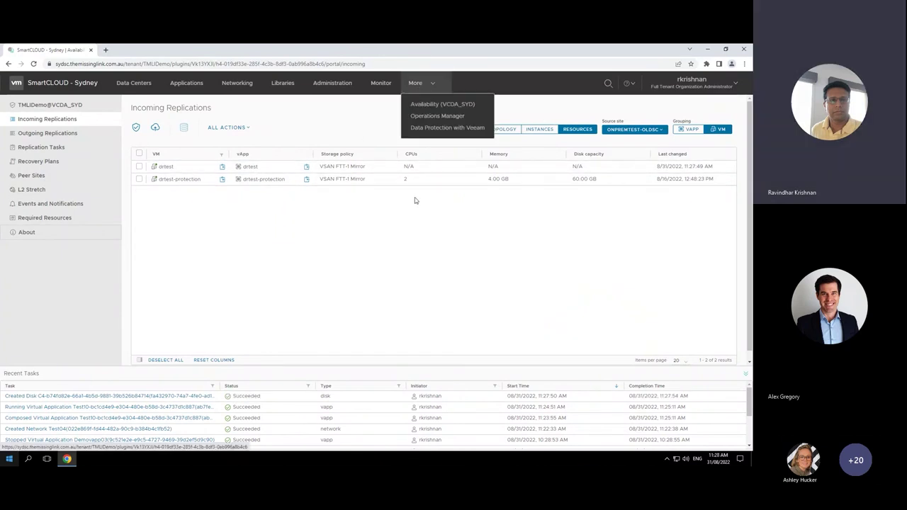
{"action": "left_click", "coordinate": [452, 130]}
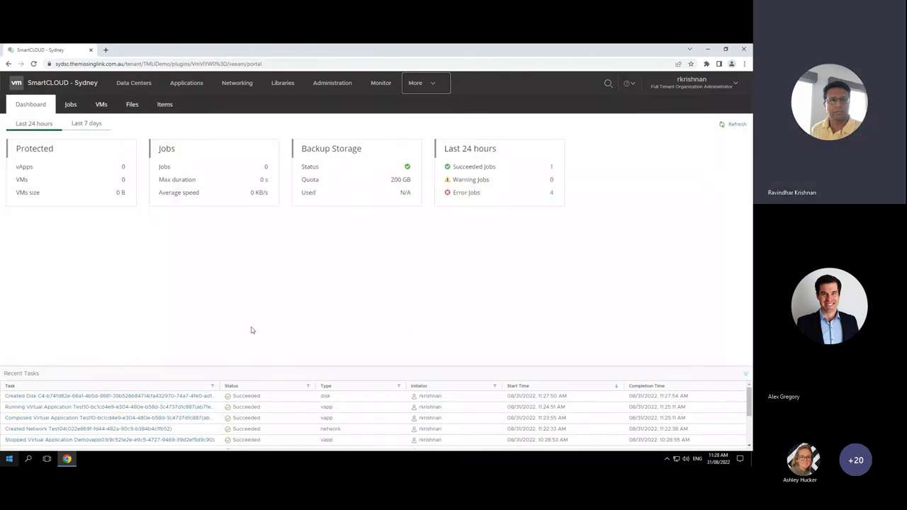
{"action": "left_click", "coordinate": [70, 104]}
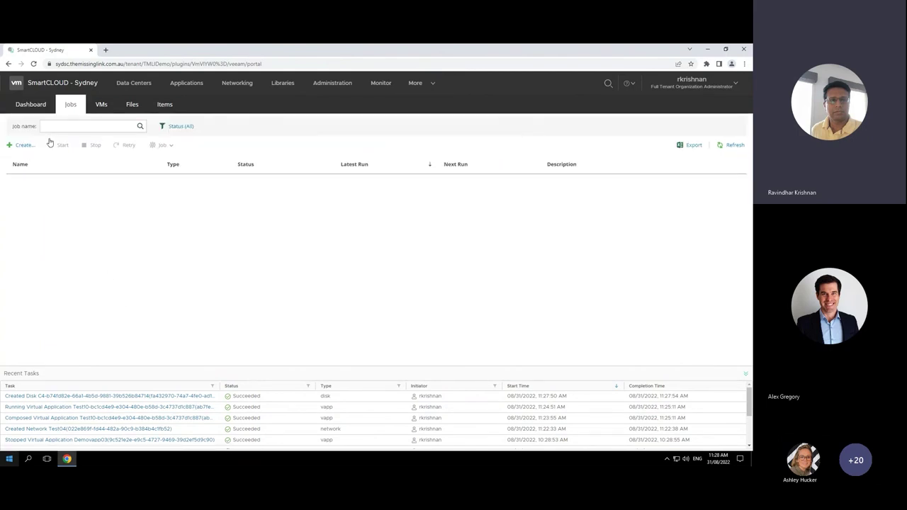
Step: Create a backup job named test and add the TMLIDemo Test10 vApp
{"action": "left_click", "coordinate": [24, 144]}
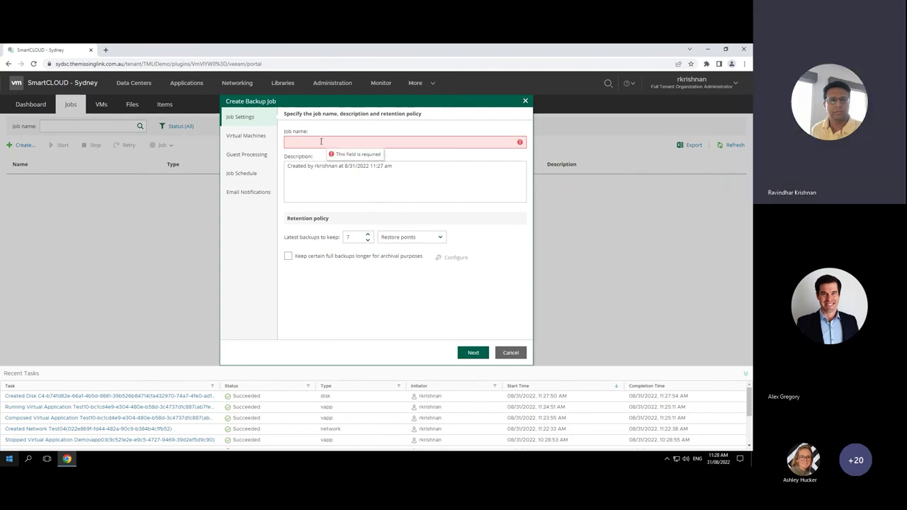
{"action": "type", "text": "ter"}
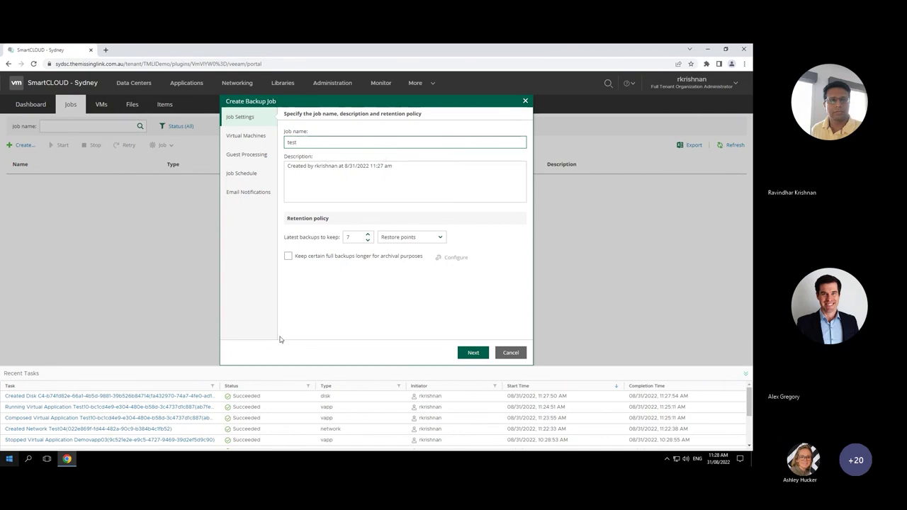
{"action": "left_click", "coordinate": [470, 353]}
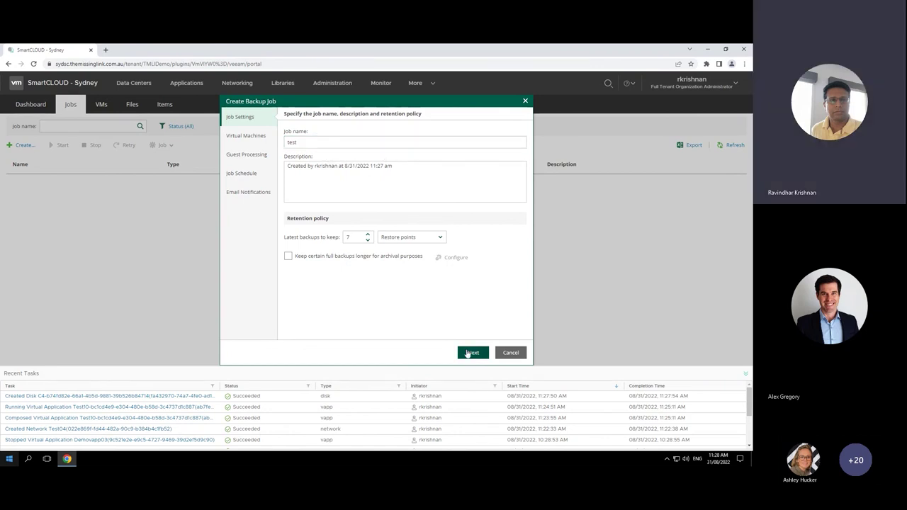
{"action": "left_click", "coordinate": [295, 141]}
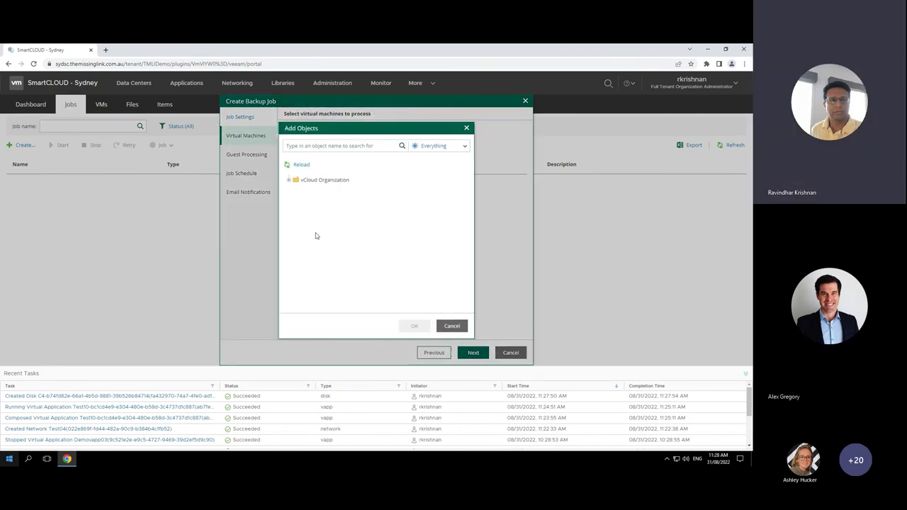
{"action": "left_click", "coordinate": [289, 181]}
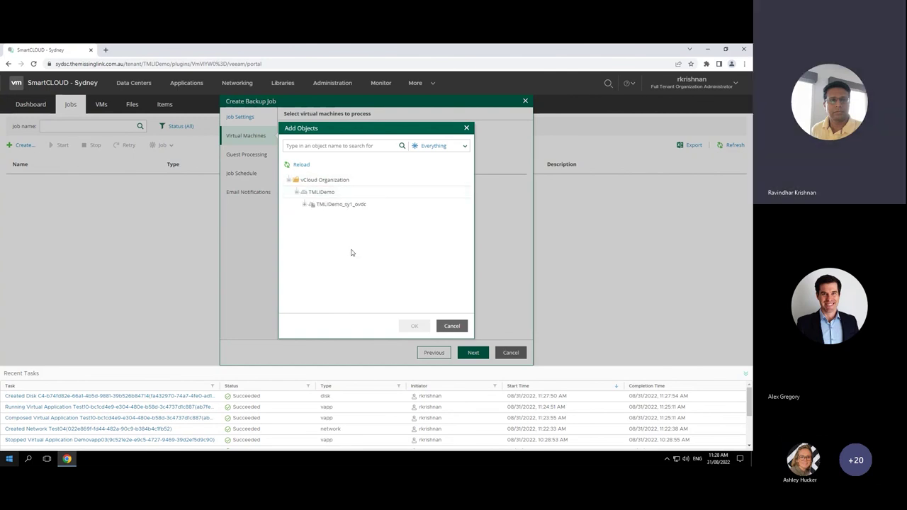
{"action": "left_click", "coordinate": [305, 205]}
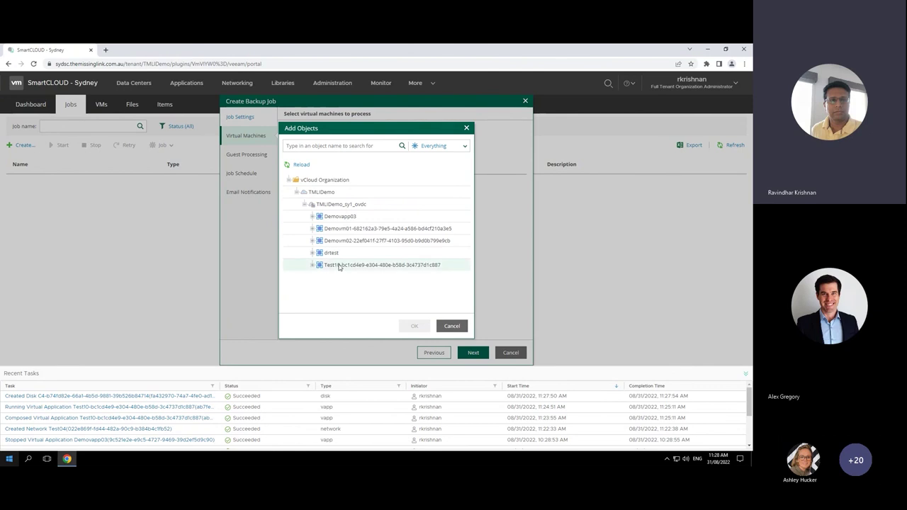
{"action": "left_click", "coordinate": [339, 266]}
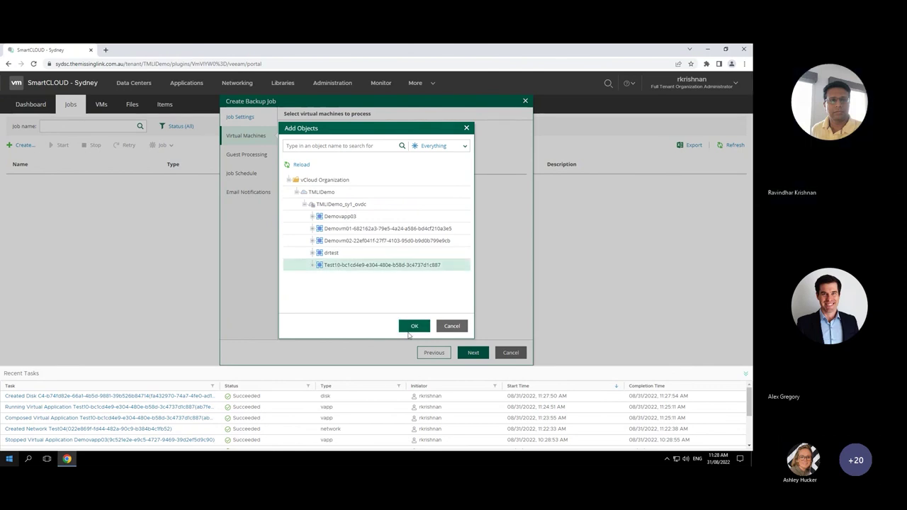
{"action": "left_click", "coordinate": [414, 326]}
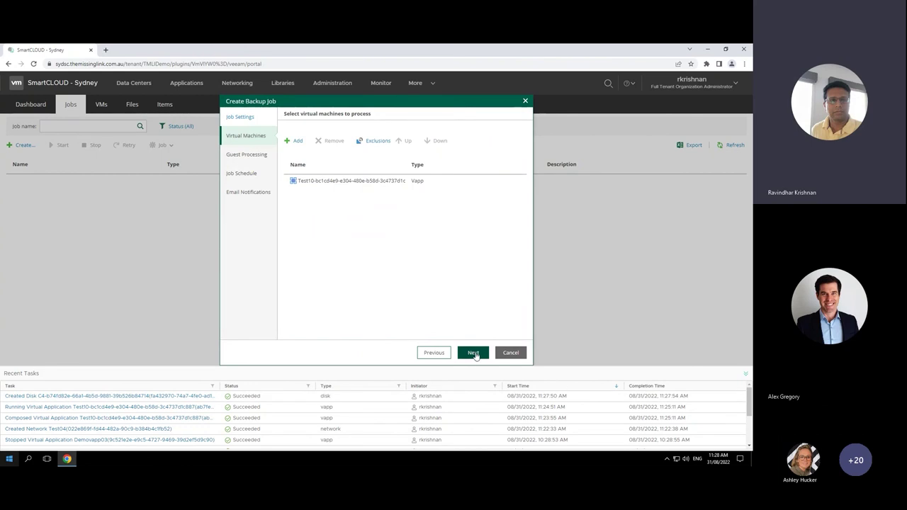
Step: Accept default guest processing, schedule and notifications, then start the test job
{"action": "left_click", "coordinate": [471, 350]}
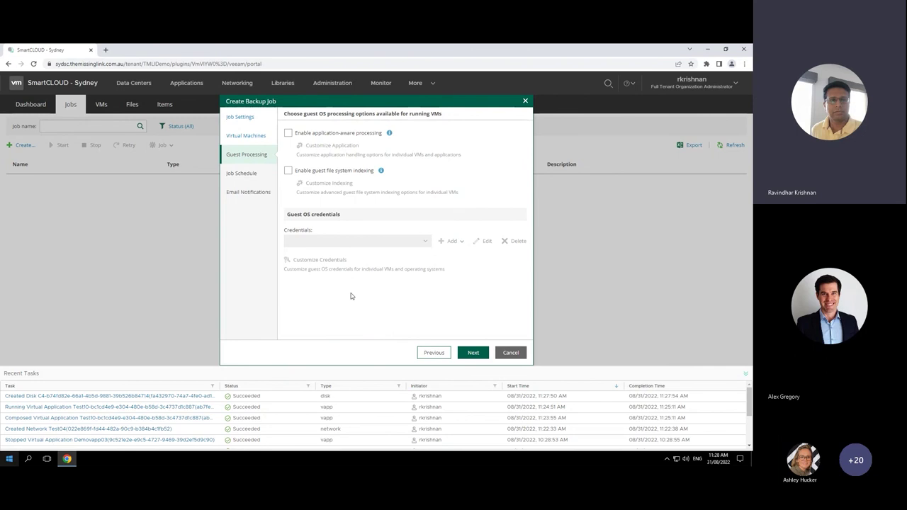
{"action": "left_click", "coordinate": [473, 354]}
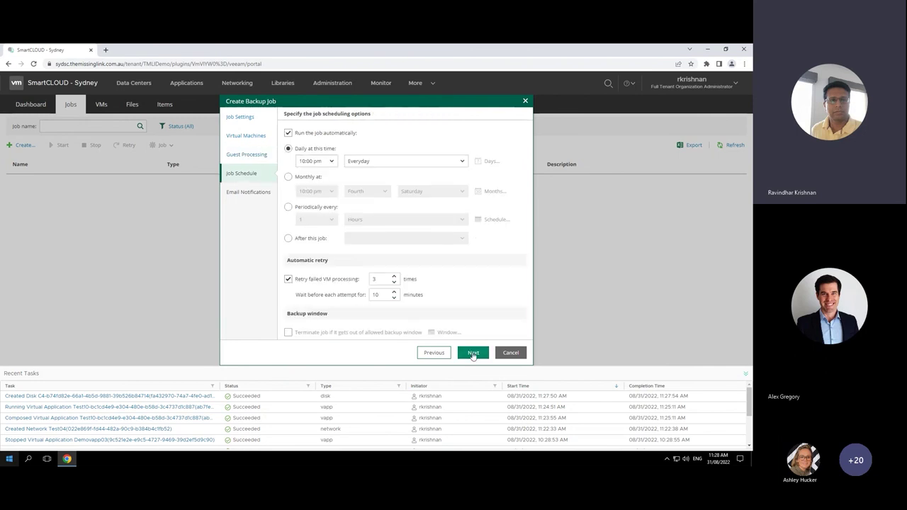
{"action": "left_click", "coordinate": [474, 353]}
{"action": "left_click", "coordinate": [474, 353]}
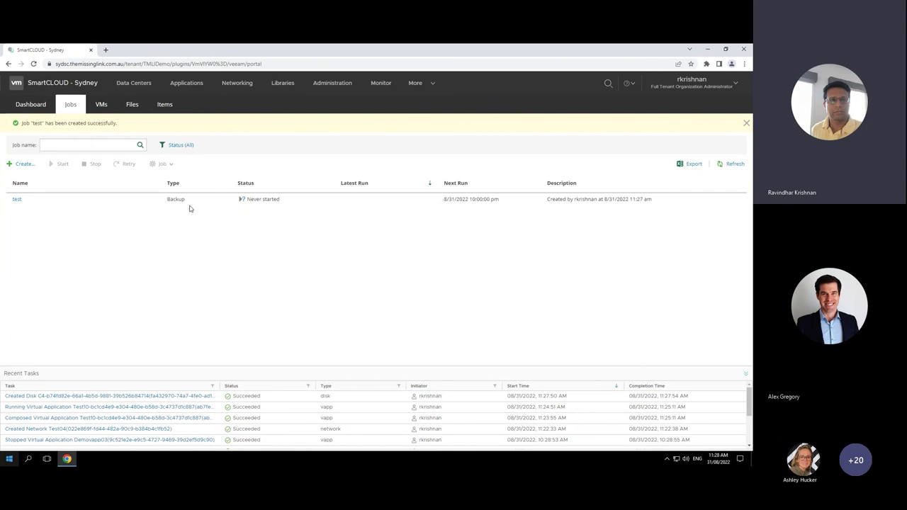
{"action": "left_click", "coordinate": [42, 202]}
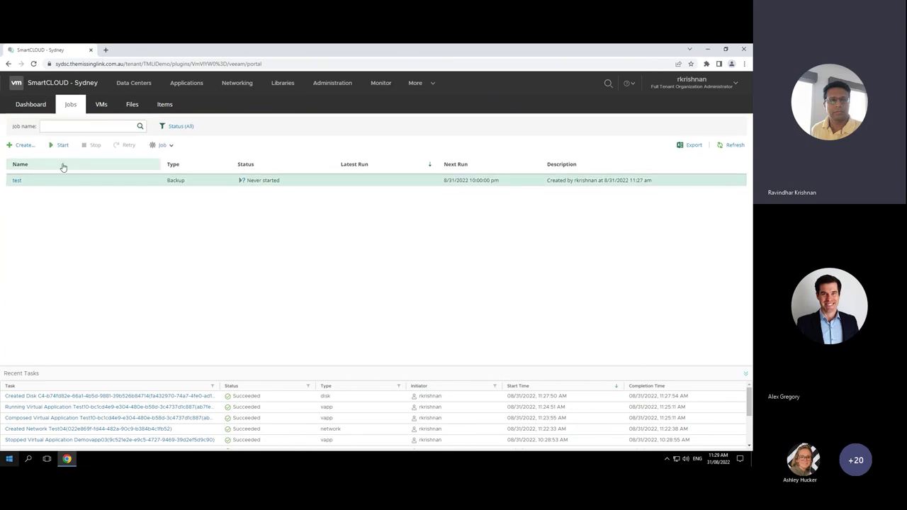
{"action": "left_click", "coordinate": [61, 145]}
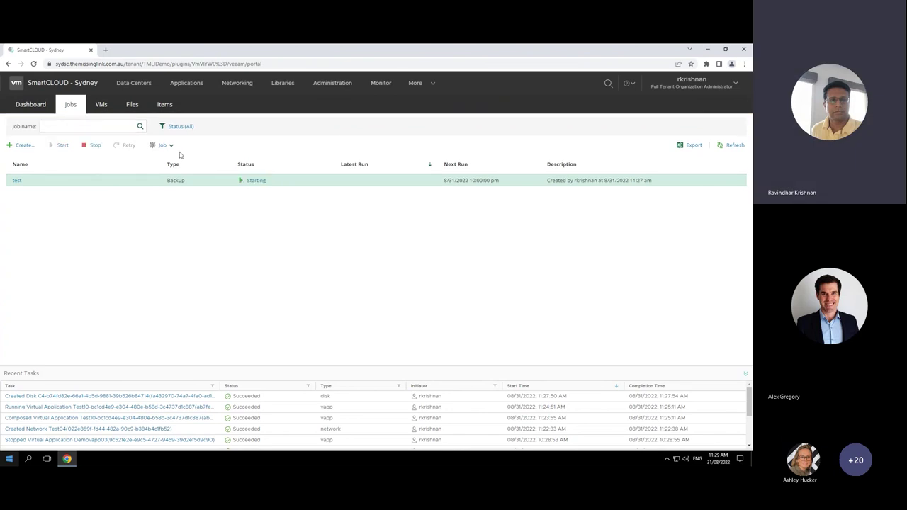
Step: In Availability (VCDA_SYD), view drtest's incoming replication details: 81% synchronizing, Green health
{"action": "left_click", "coordinate": [431, 84]}
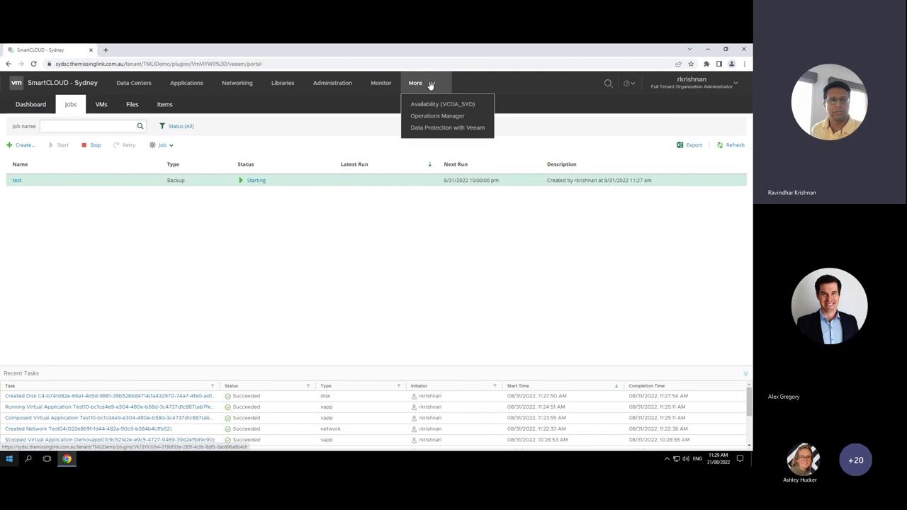
{"action": "left_click", "coordinate": [445, 103]}
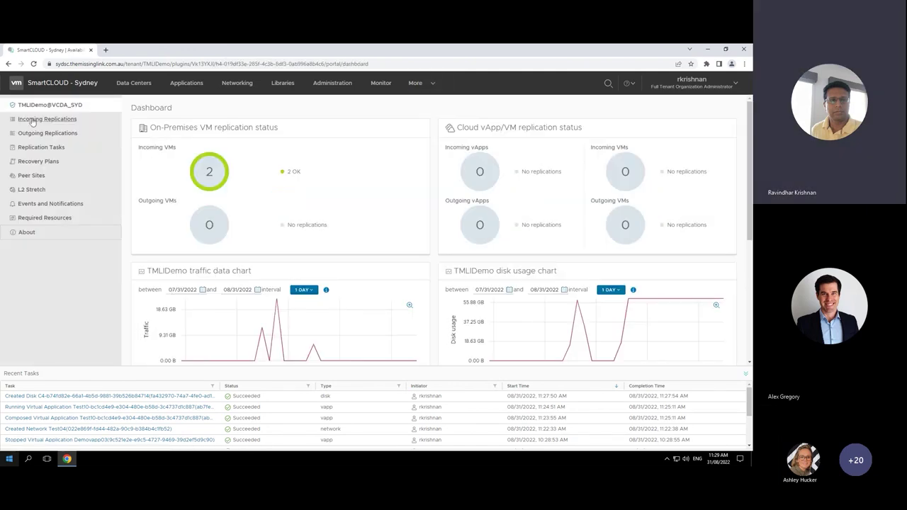
{"action": "left_click", "coordinate": [62, 122]}
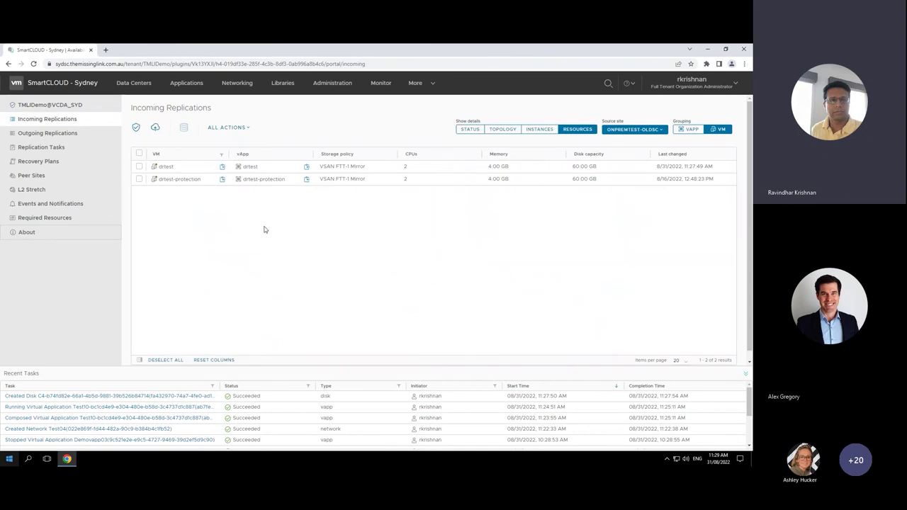
{"action": "left_click", "coordinate": [139, 167]}
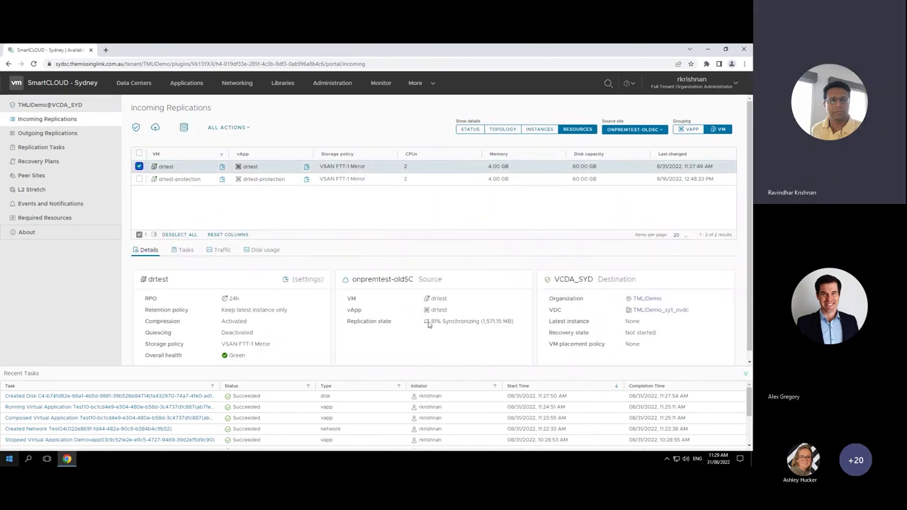
{"action": "left_click_drag", "start_coordinate": [431, 320], "coordinate": [517, 325]}
{"action": "left_click", "coordinate": [434, 85]}
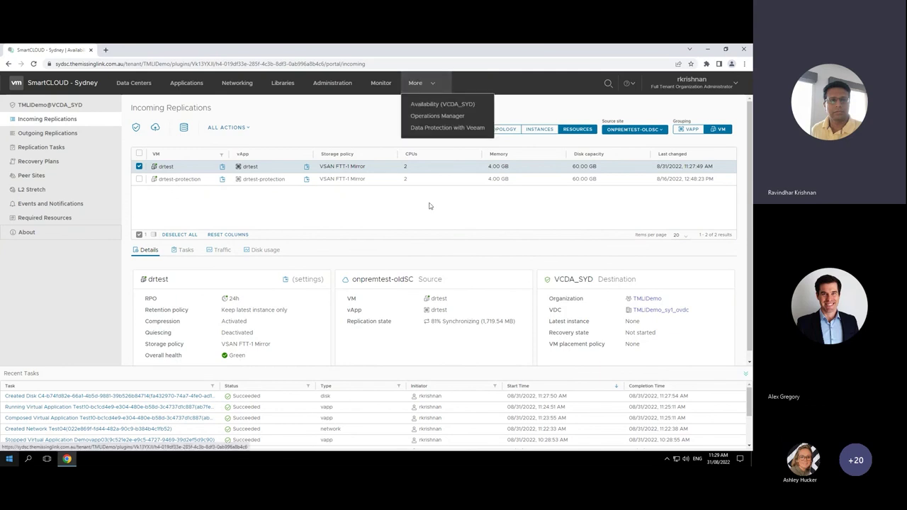
Step: Open the Base monthly bill in Operations Manager and expand its vApp and Storage chargeback details
{"action": "left_click", "coordinate": [449, 112]}
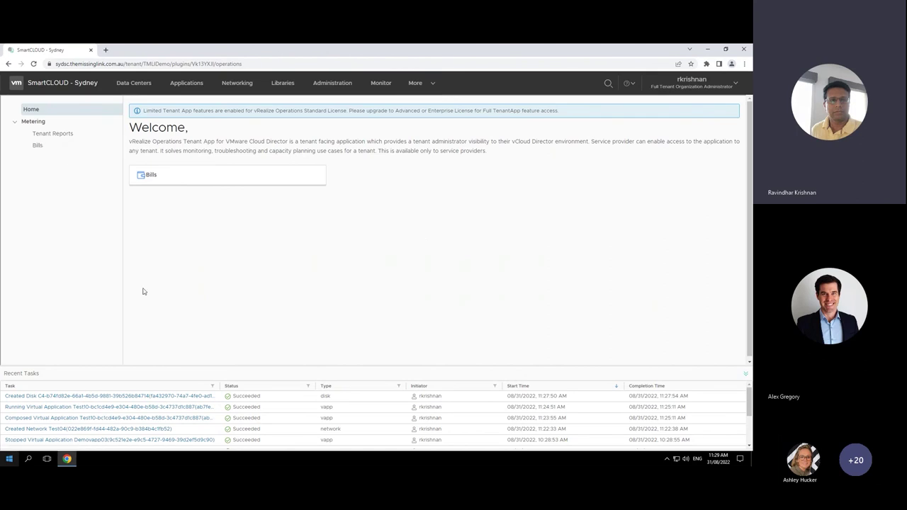
{"action": "left_click", "coordinate": [38, 146]}
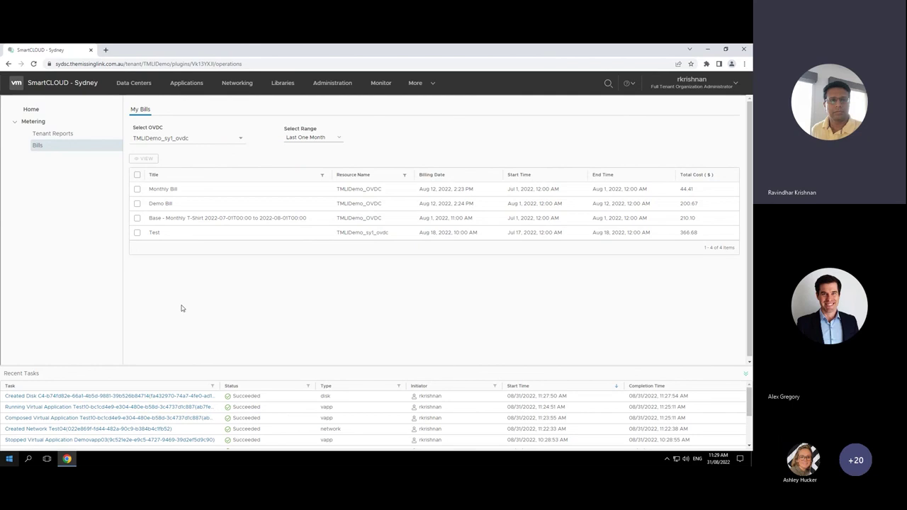
{"action": "left_click", "coordinate": [137, 220]}
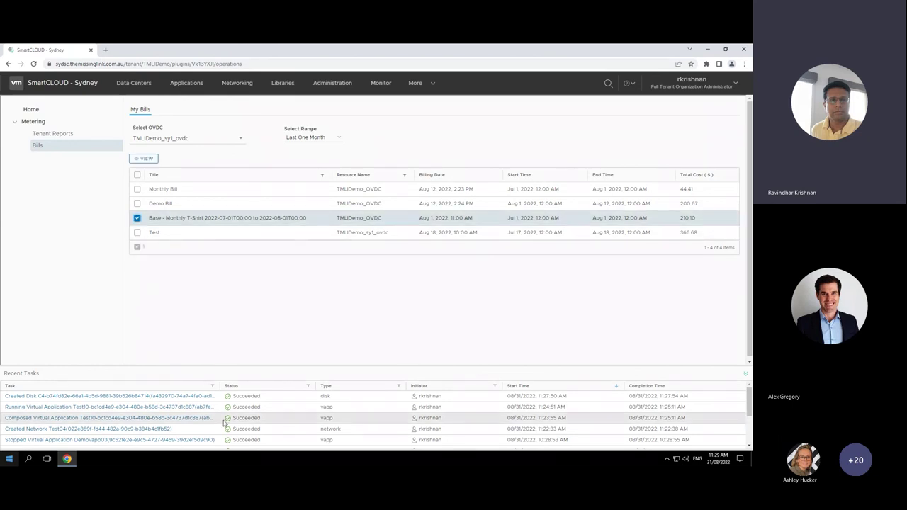
{"action": "left_click", "coordinate": [144, 159]}
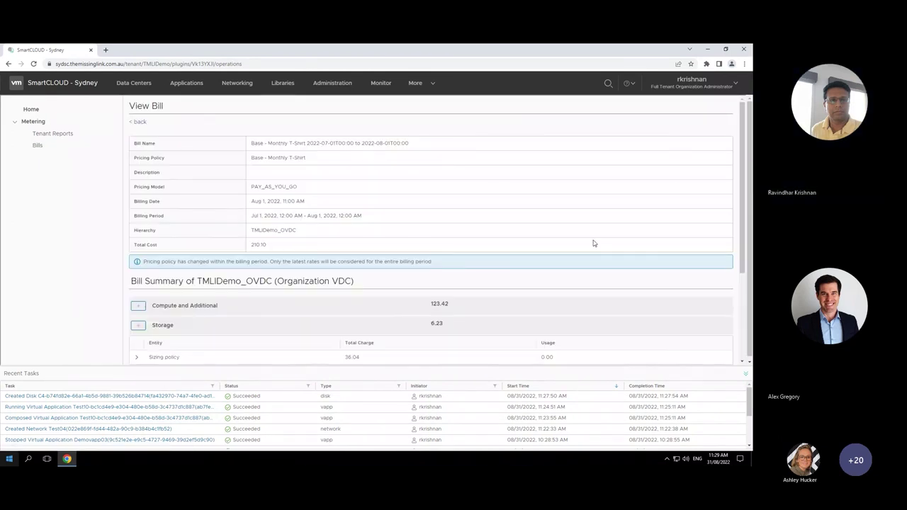
{"action": "scroll", "coordinate": [742, 241], "scroll_direction": "down", "scroll_amount": 2}
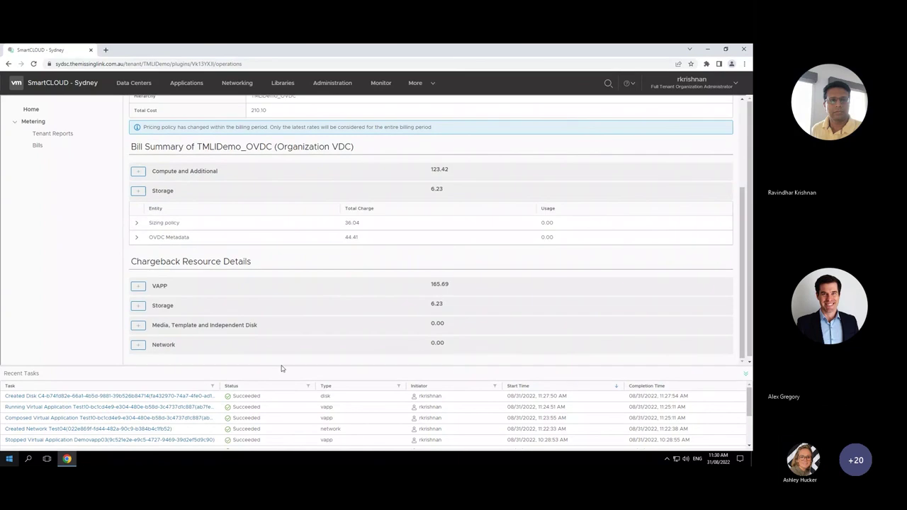
{"action": "left_click", "coordinate": [138, 287]}
{"action": "scroll", "coordinate": [274, 288], "scroll_direction": "down", "scroll_amount": 1}
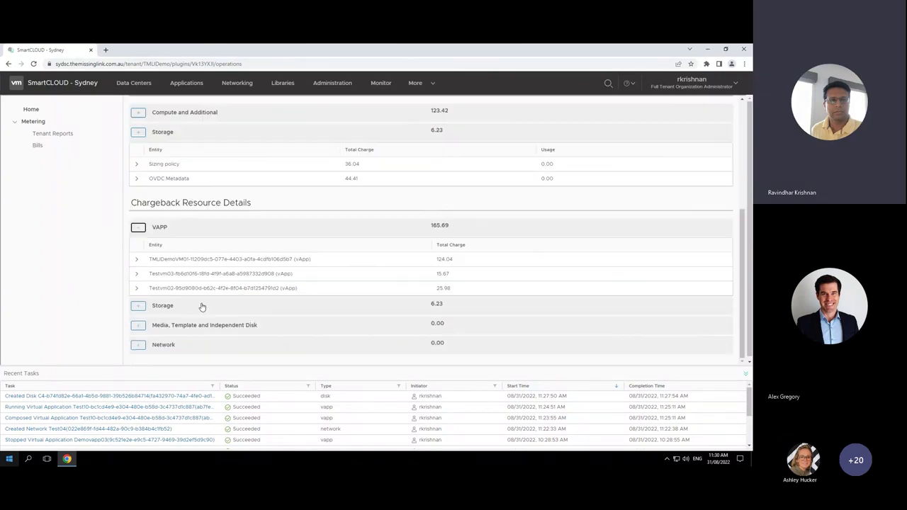
{"action": "left_click", "coordinate": [137, 307]}
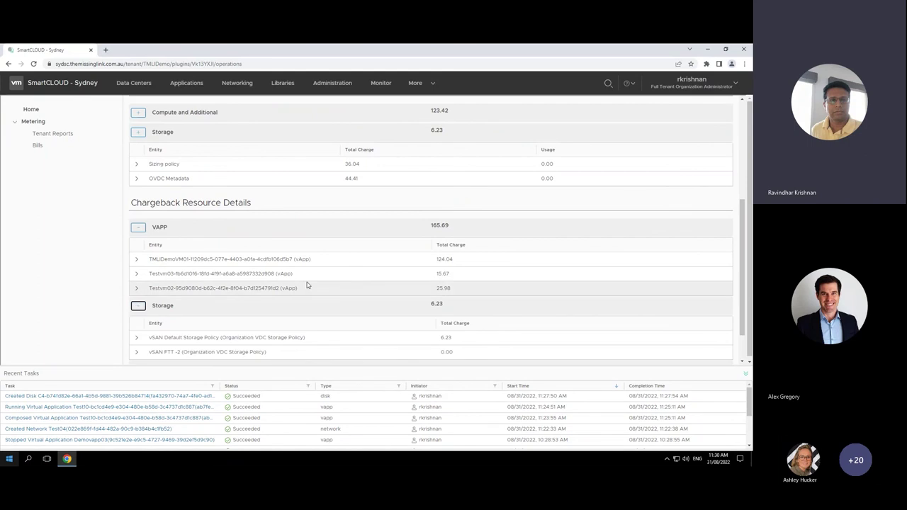
Step: Check Tenant Reports for the completed TMLIDemo_sy1_ovdc Detailed Pricing and Metering report
{"action": "scroll", "coordinate": [308, 285], "scroll_direction": "down", "scroll_amount": 1}
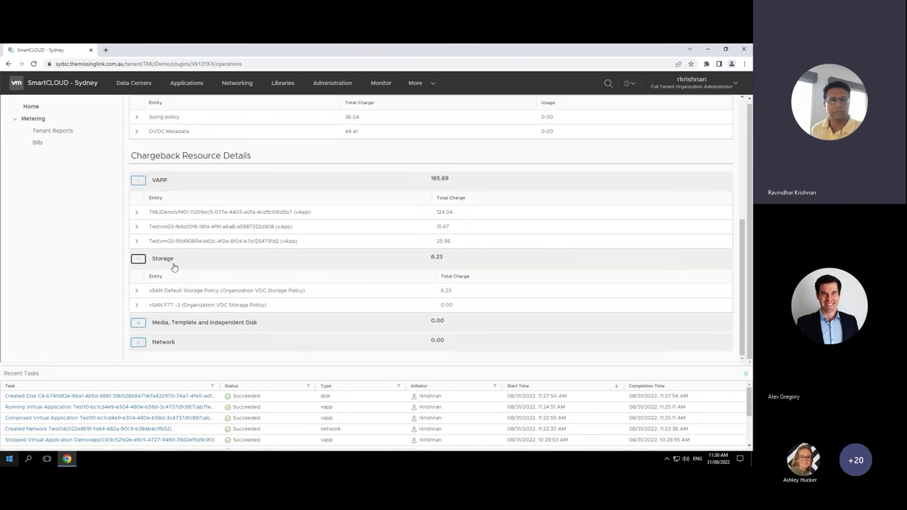
{"action": "scroll", "coordinate": [312, 239], "scroll_direction": "up", "scroll_amount": 1}
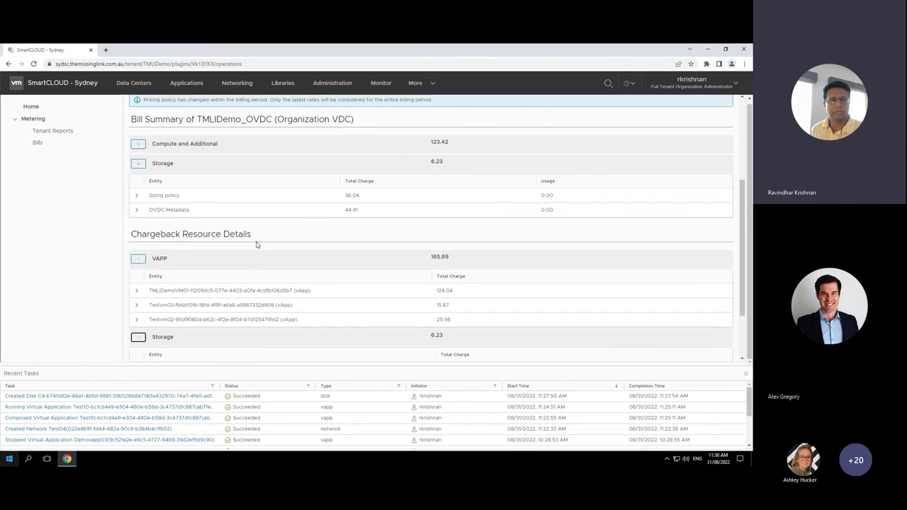
{"action": "scroll", "coordinate": [283, 292], "scroll_direction": "up", "scroll_amount": 2}
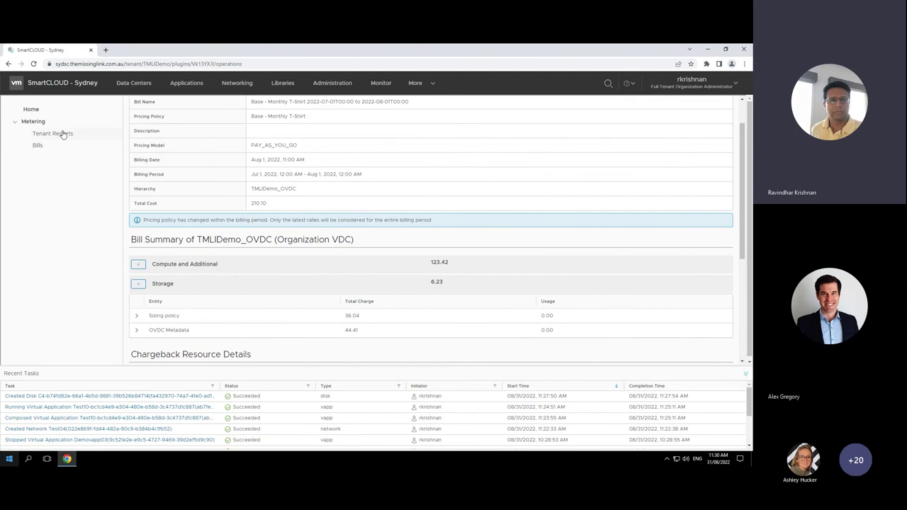
{"action": "left_click", "coordinate": [56, 134]}
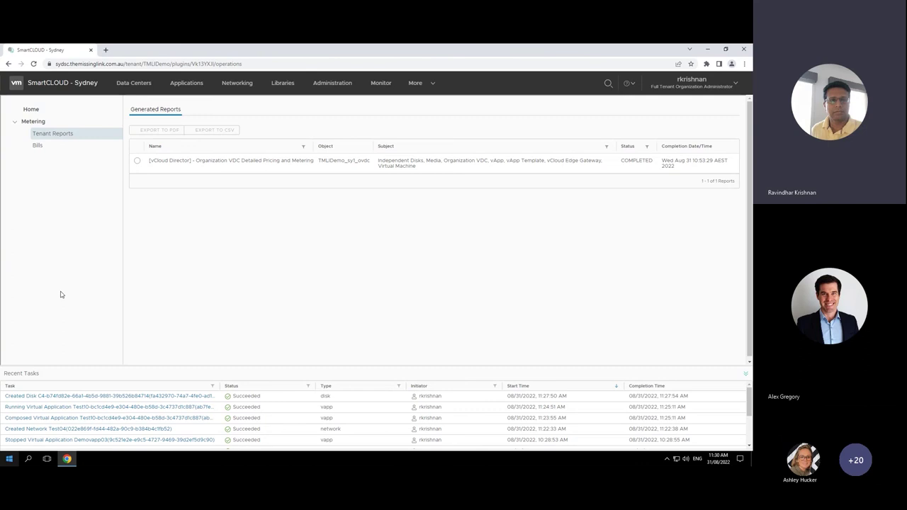
{"action": "left_click", "coordinate": [428, 85]}
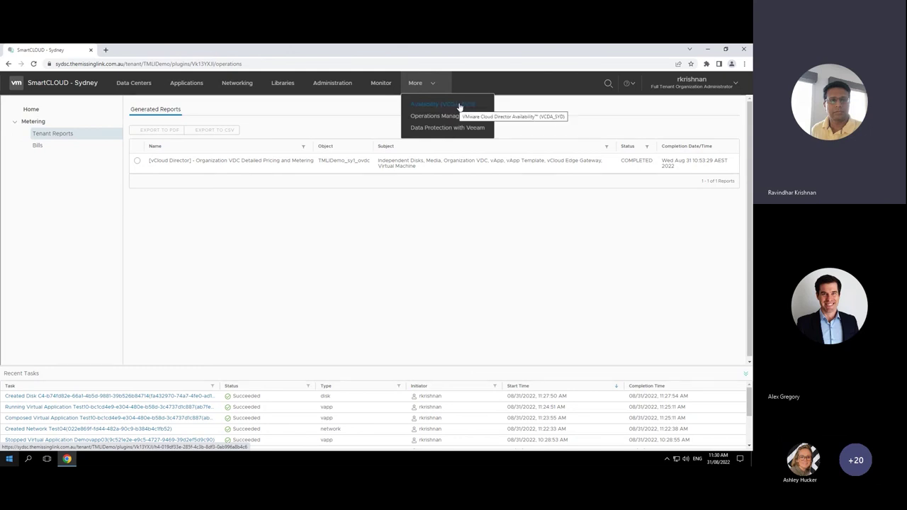
Step: Recheck the drtest incoming replication in VCDA_SYD, now 85% synchronizing (4,630.39 MB)
{"action": "left_click", "coordinate": [459, 105]}
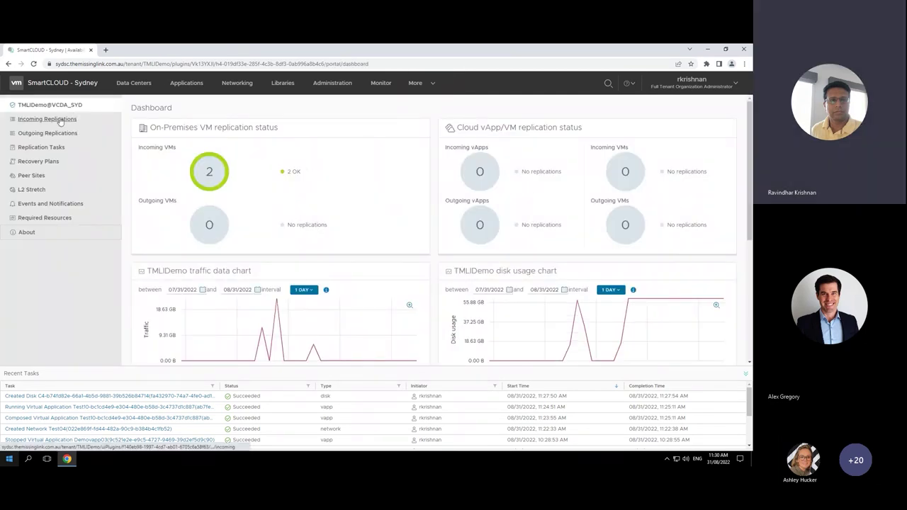
{"action": "left_click", "coordinate": [61, 121]}
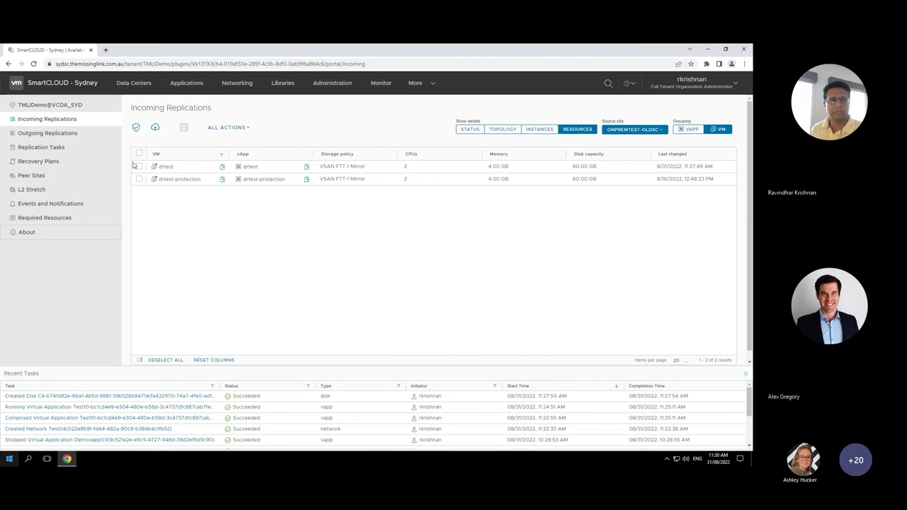
{"action": "left_click", "coordinate": [141, 168]}
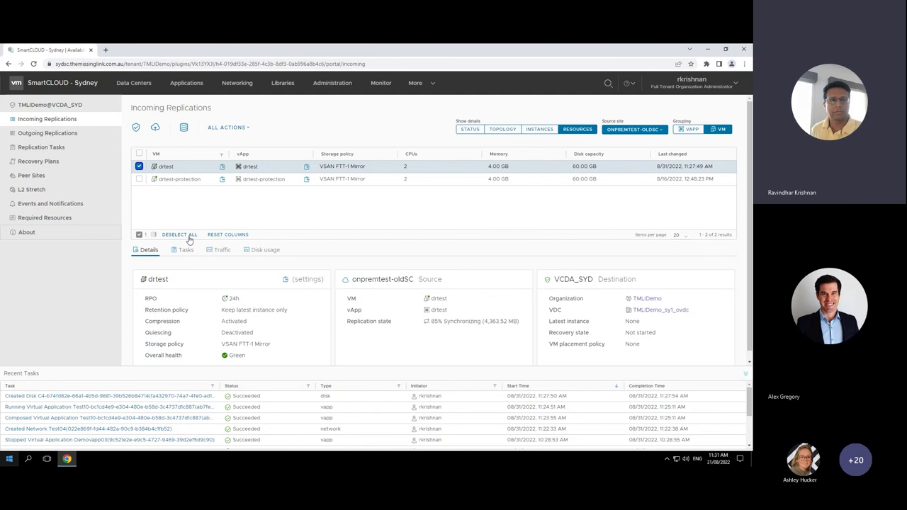
{"action": "left_click", "coordinate": [434, 85]}
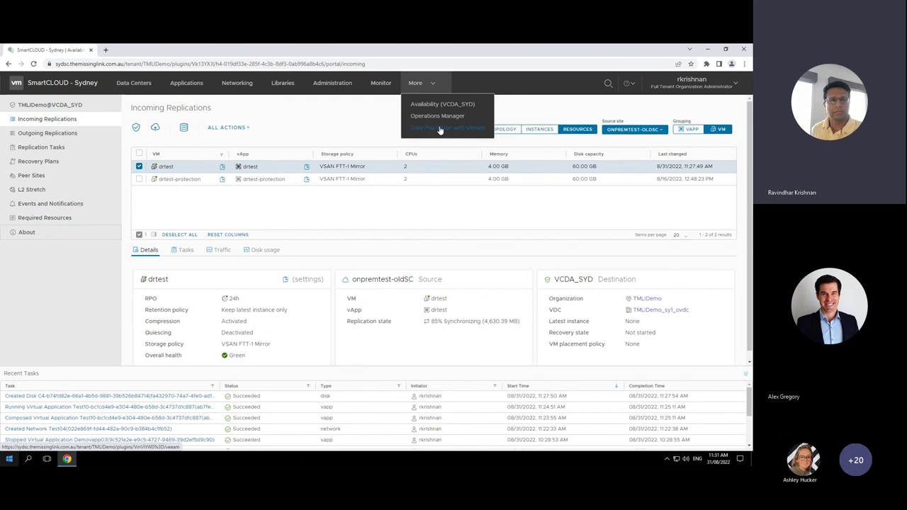
Step: Confirm Veeam backup job 'test' is Working, then show the organization's Networks list with Test04
{"action": "left_click", "coordinate": [439, 130]}
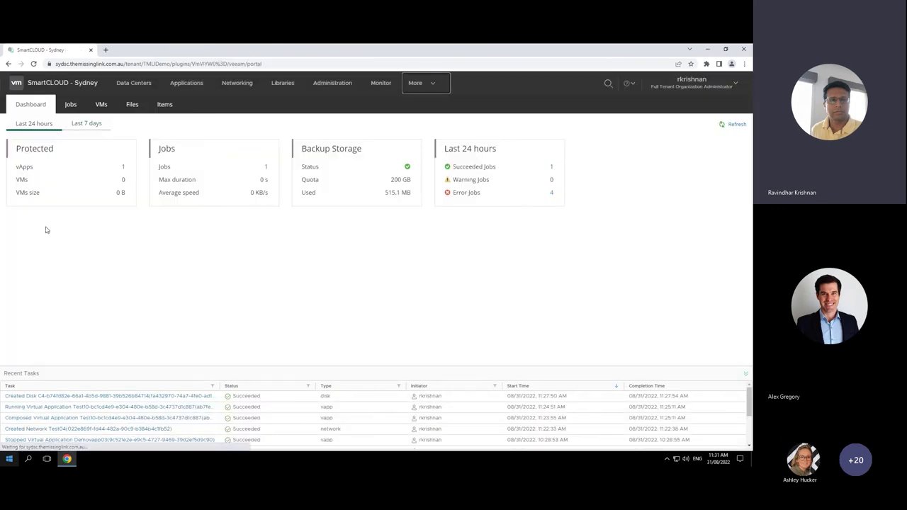
{"action": "left_click", "coordinate": [73, 106]}
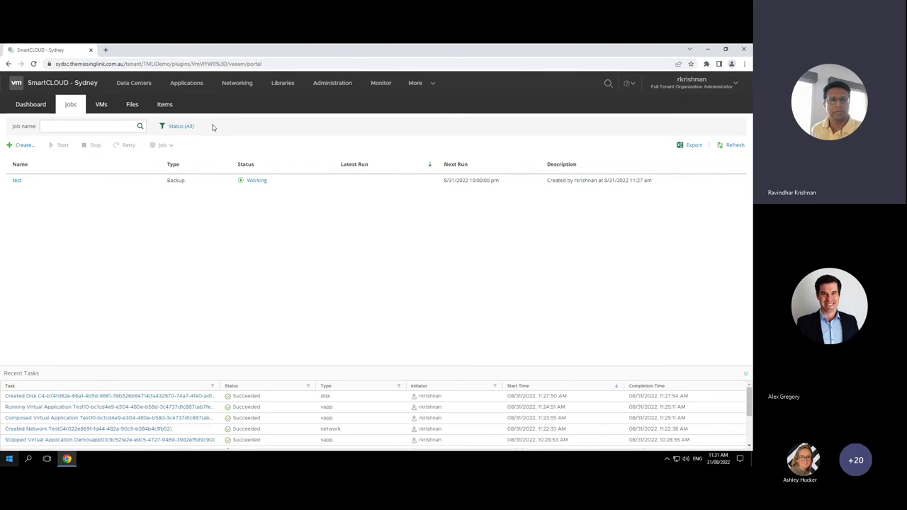
{"action": "left_click", "coordinate": [234, 85]}
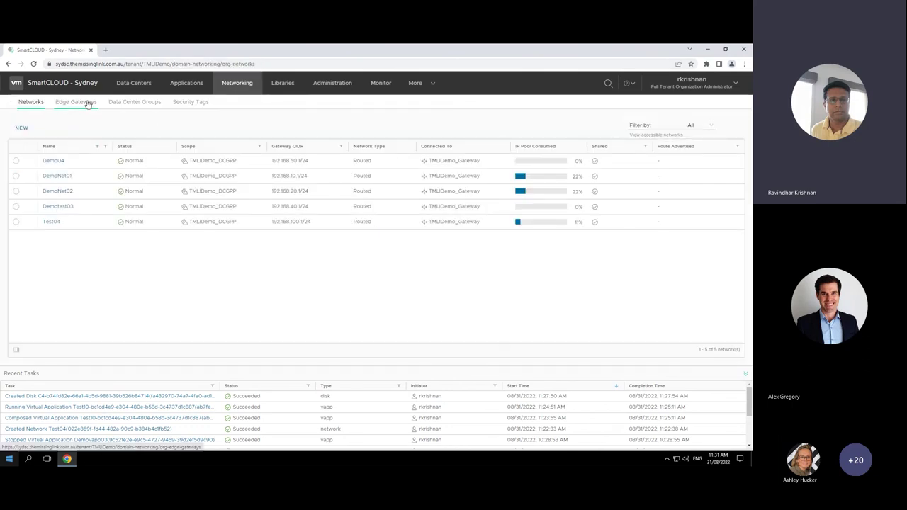
Step: Show the TMLIDemo_DCGRP data center group's distributed firewall and its three rules
{"action": "left_click", "coordinate": [146, 104]}
{"action": "left_click", "coordinate": [64, 170]}
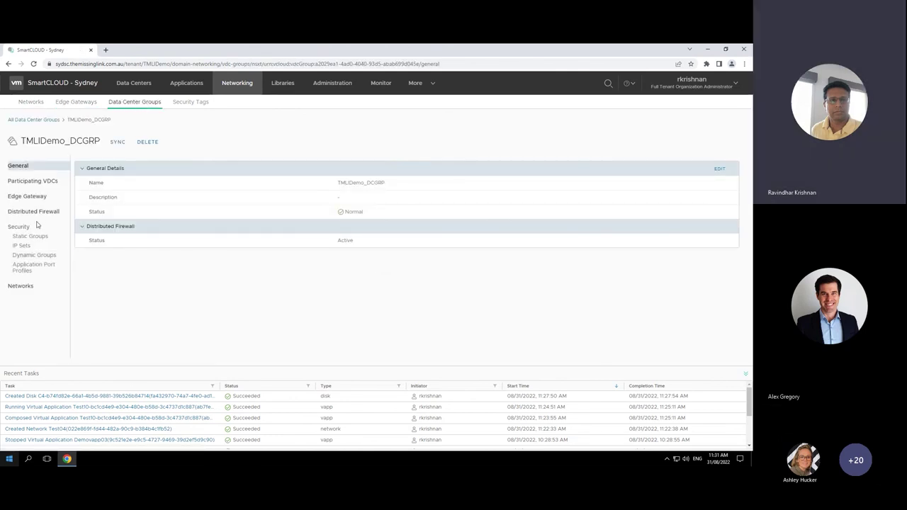
{"action": "left_click", "coordinate": [44, 215]}
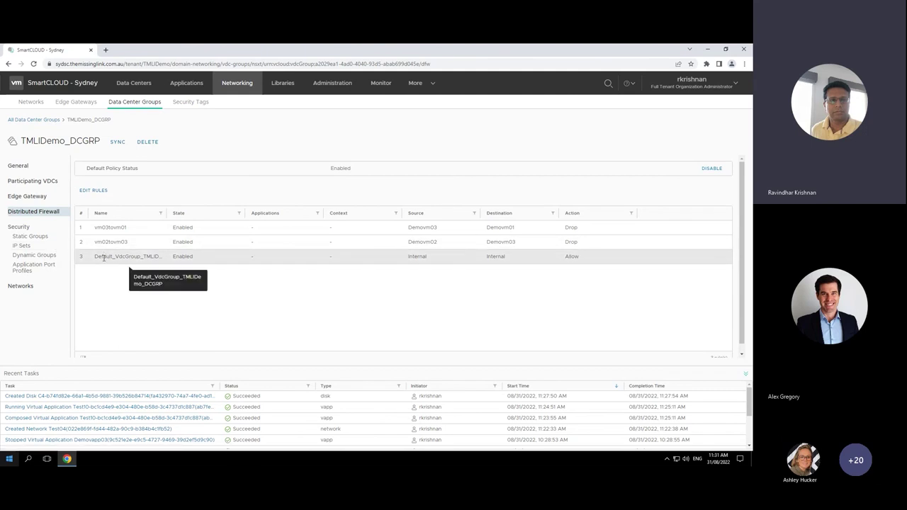
Step: Add a new firewall rule on top in Edit Rules, then discard it without saving
{"action": "left_click", "coordinate": [94, 191]}
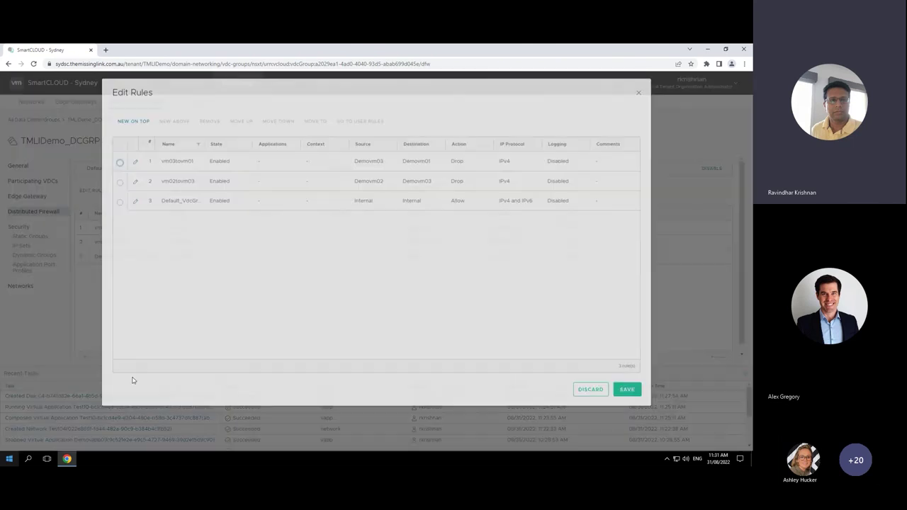
{"action": "left_click", "coordinate": [140, 141]}
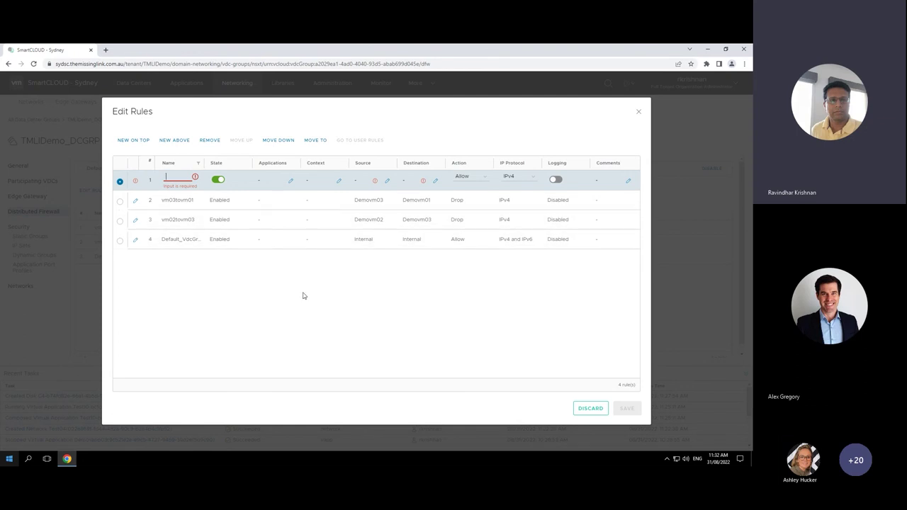
{"action": "left_click", "coordinate": [638, 111]}
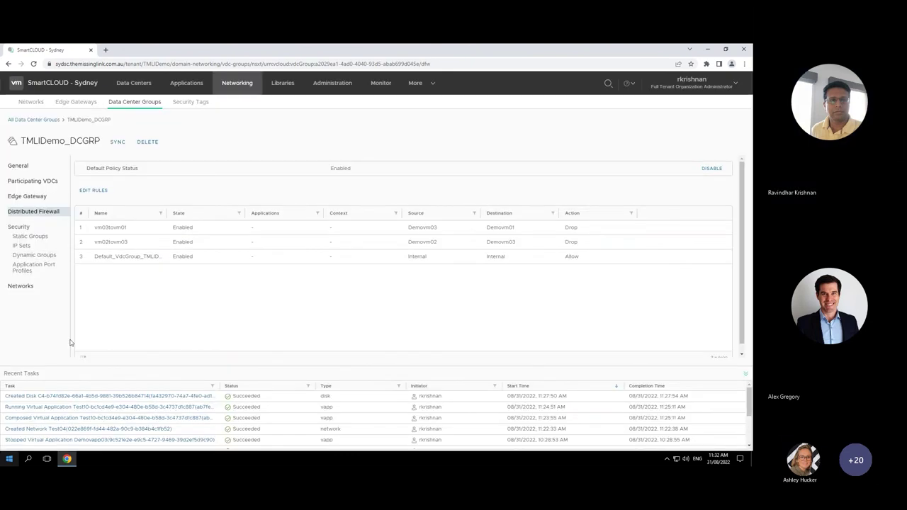
Step: Review networks, virtual machines, data centers and vApp templates, ending on the Administration Users page
{"action": "left_click", "coordinate": [31, 103]}
{"action": "left_click", "coordinate": [192, 84]}
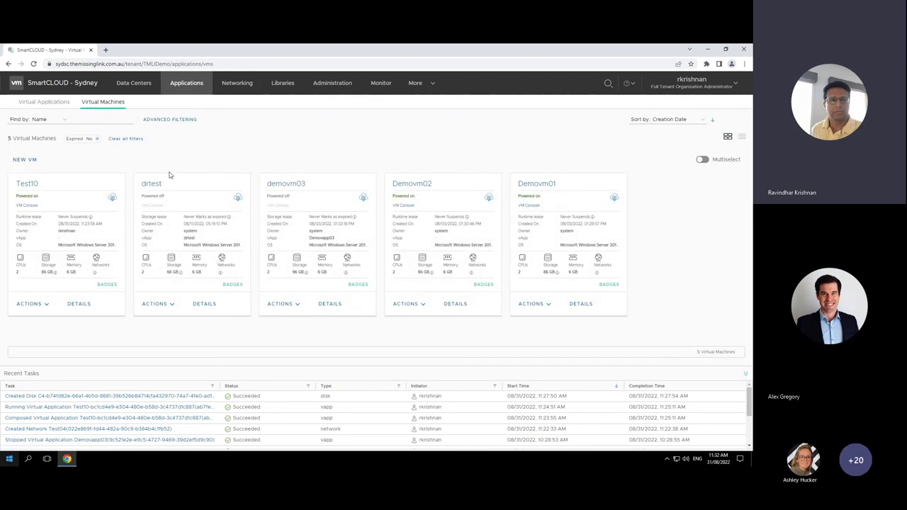
{"action": "left_click", "coordinate": [134, 84]}
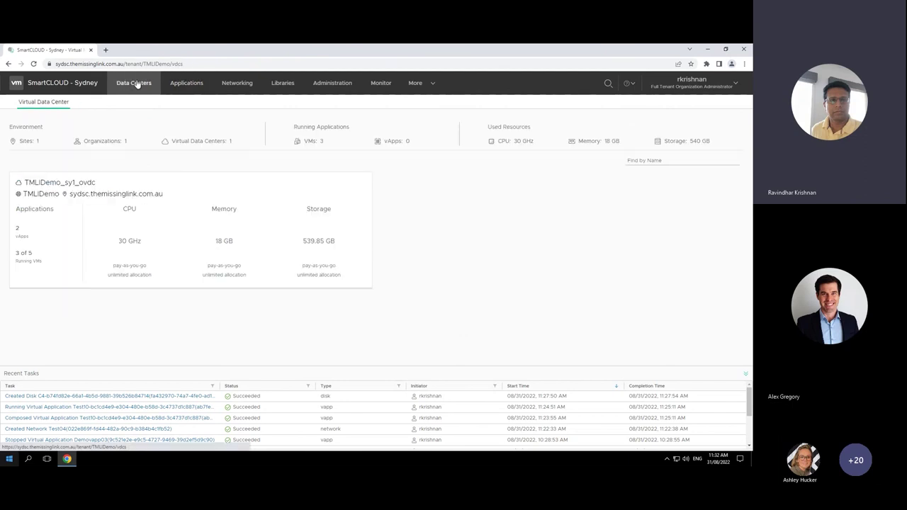
{"action": "left_click", "coordinate": [282, 86]}
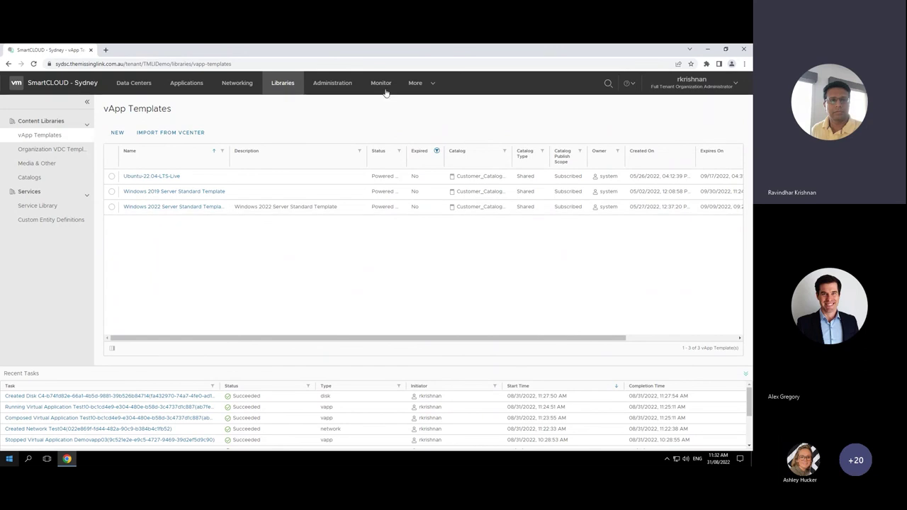
{"action": "left_click", "coordinate": [330, 91]}
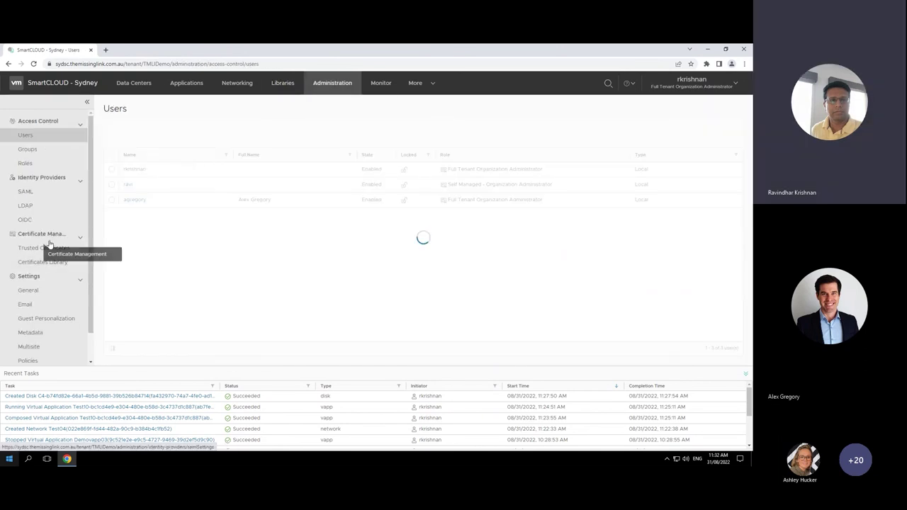